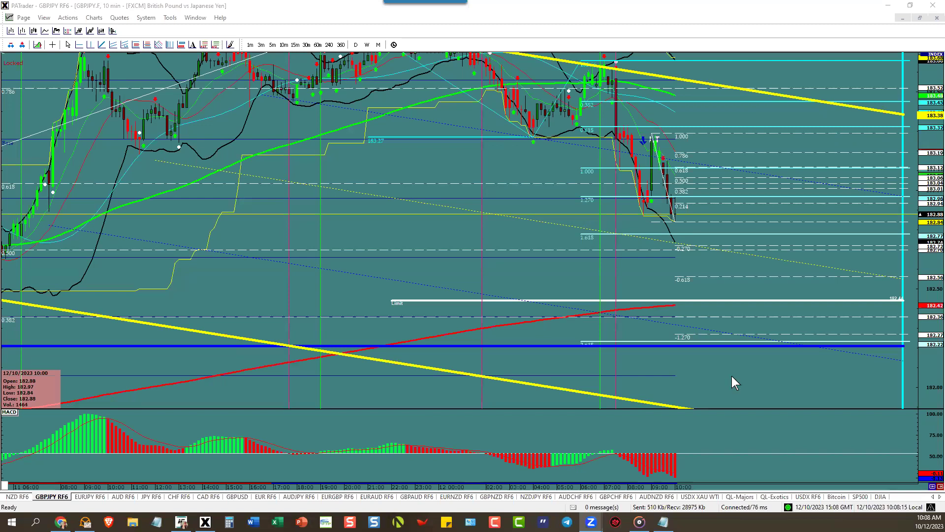
Remove the yellow channel from the USDX 60-min chart, then bring up the EUR RF6 page.
{"action": "left_click", "coordinate": [707, 498]}
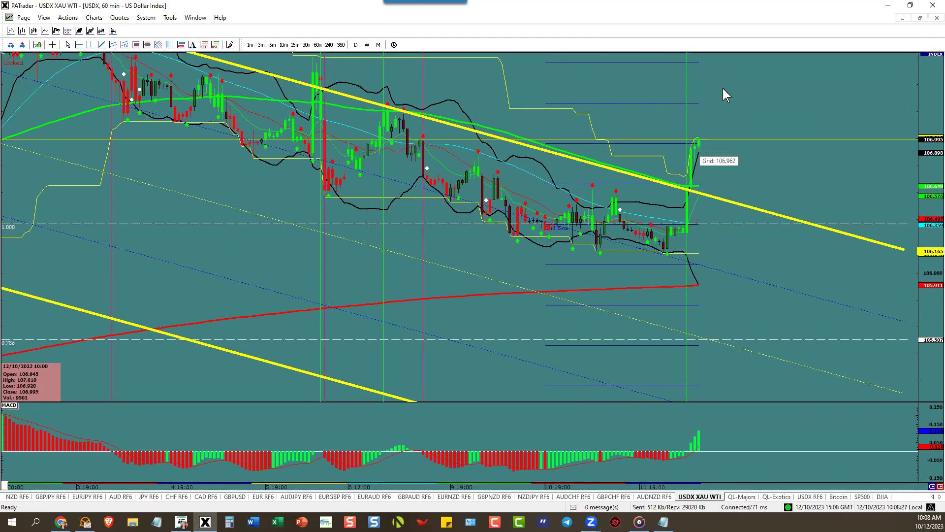
{"action": "right_click", "coordinate": [716, 197]}
{"action": "left_click", "coordinate": [740, 232]}
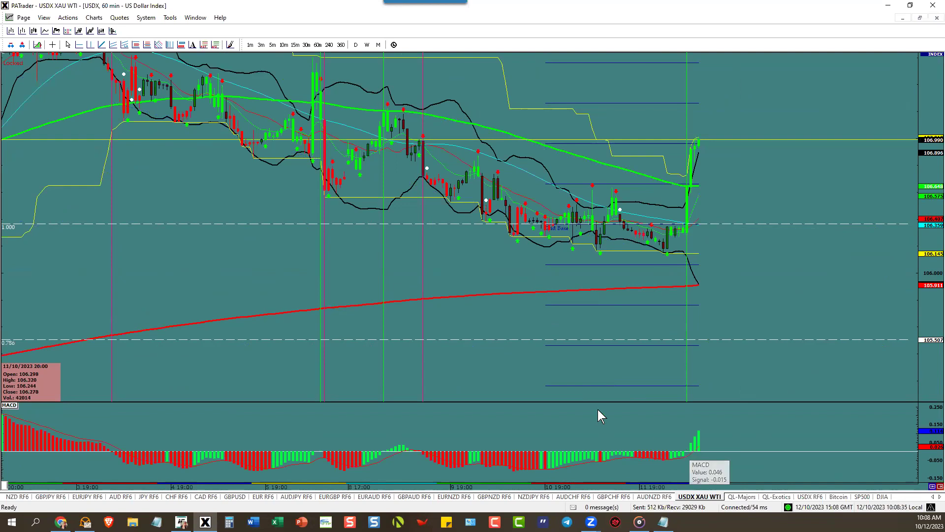
{"action": "left_click", "coordinate": [264, 497]}
Maximize the EURUSD 60-min chart, leave space after the last bar, and mark EUR/USD's 14-day ATR of 72.
{"action": "left_click", "coordinate": [745, 62]}
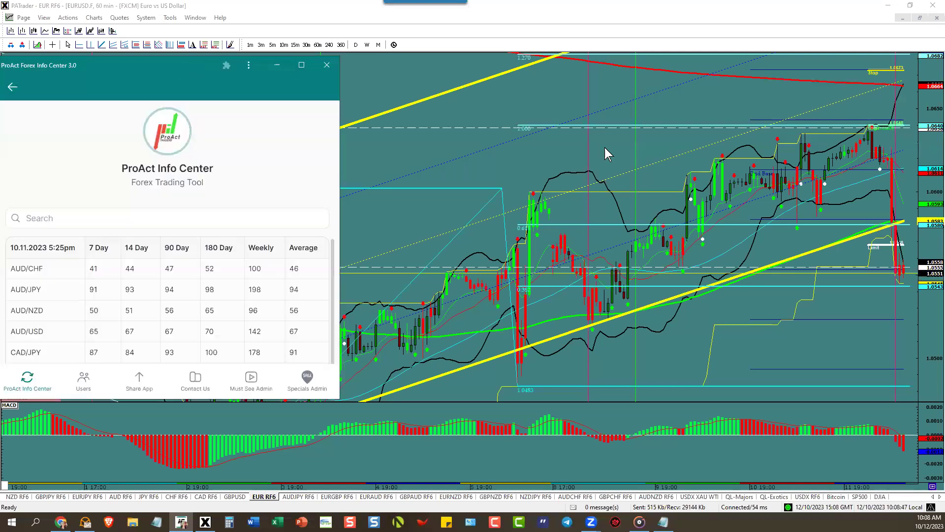
{"action": "left_click", "coordinate": [649, 99]}
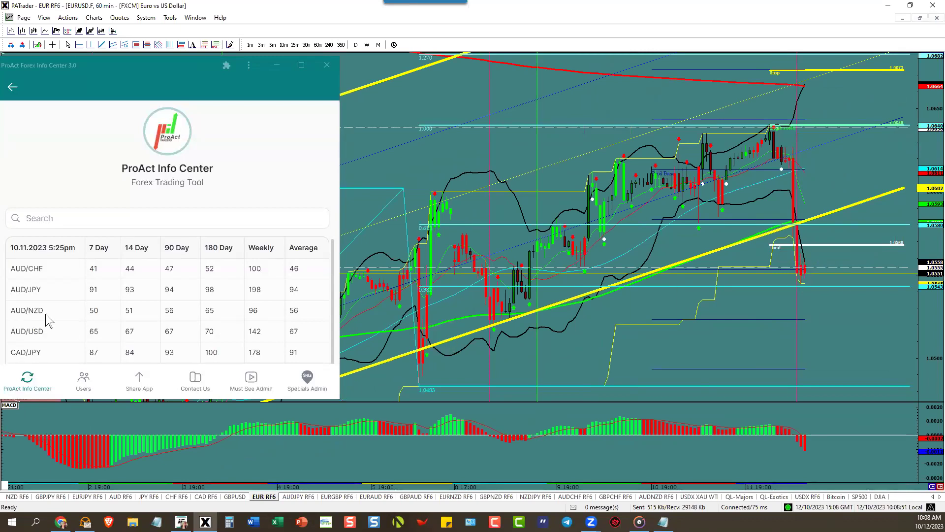
{"action": "scroll", "coordinate": [65, 323], "scroll_direction": "down", "scroll_amount": 5}
{"action": "scroll", "coordinate": [65, 322], "scroll_direction": "down", "scroll_amount": 2}
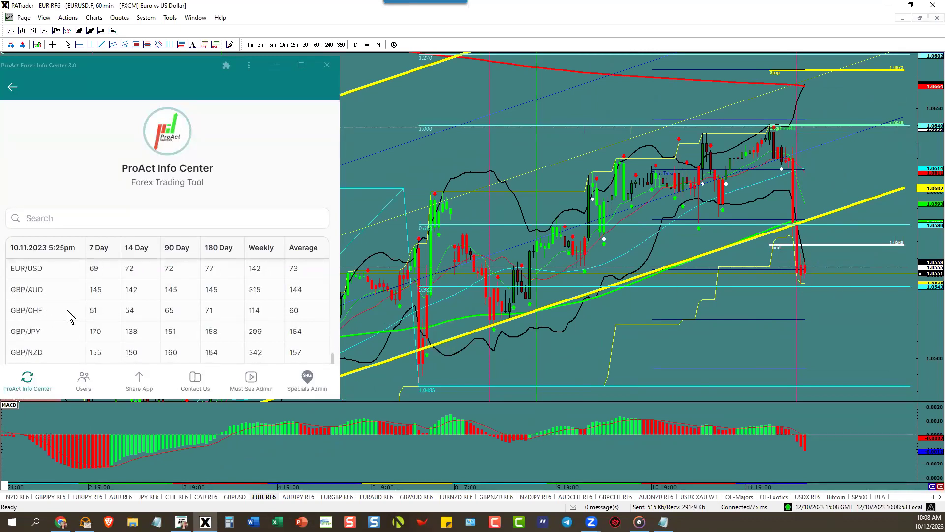
{"action": "left_click", "coordinate": [140, 276]}
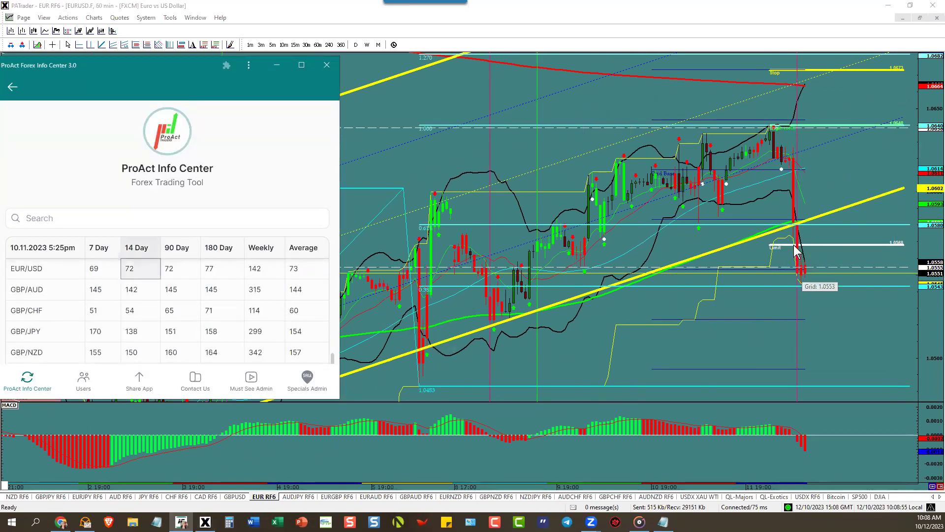
{"action": "mouse_move", "coordinate": [796, 279]}
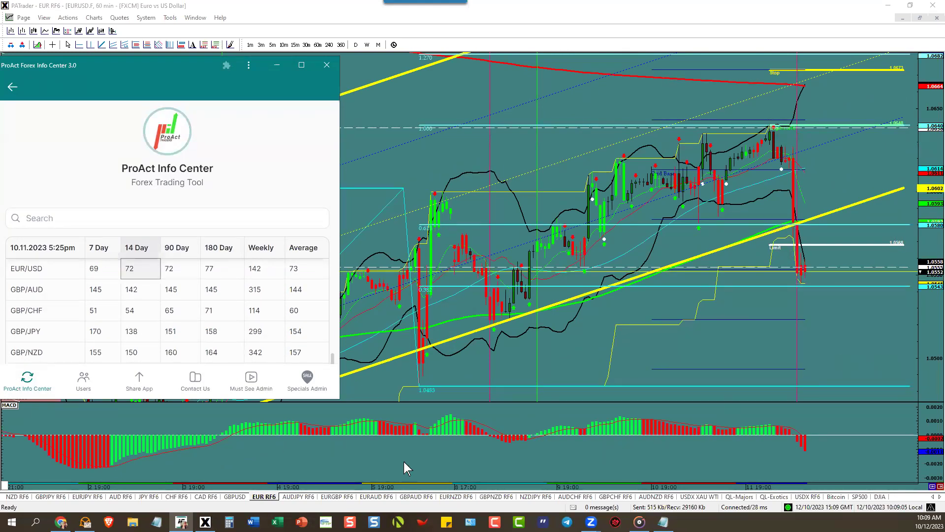
Maximize the GBPUSD 60-min chart and remove its yellow channel.
{"action": "left_click", "coordinate": [236, 496]}
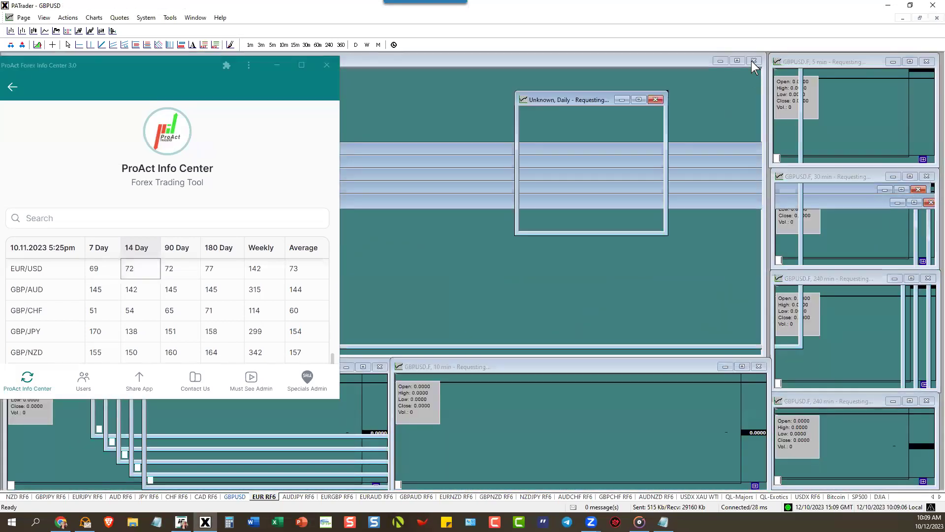
{"action": "left_click", "coordinate": [737, 61]}
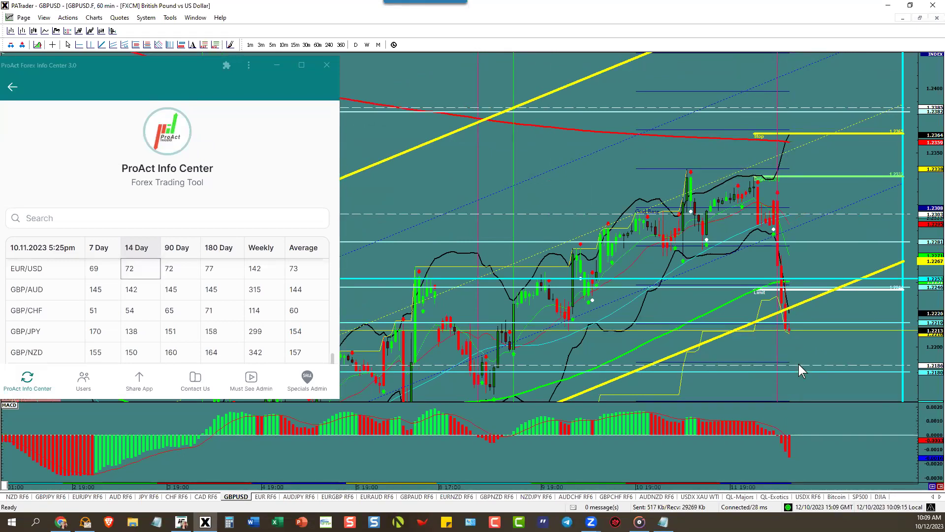
{"action": "right_click", "coordinate": [771, 320]}
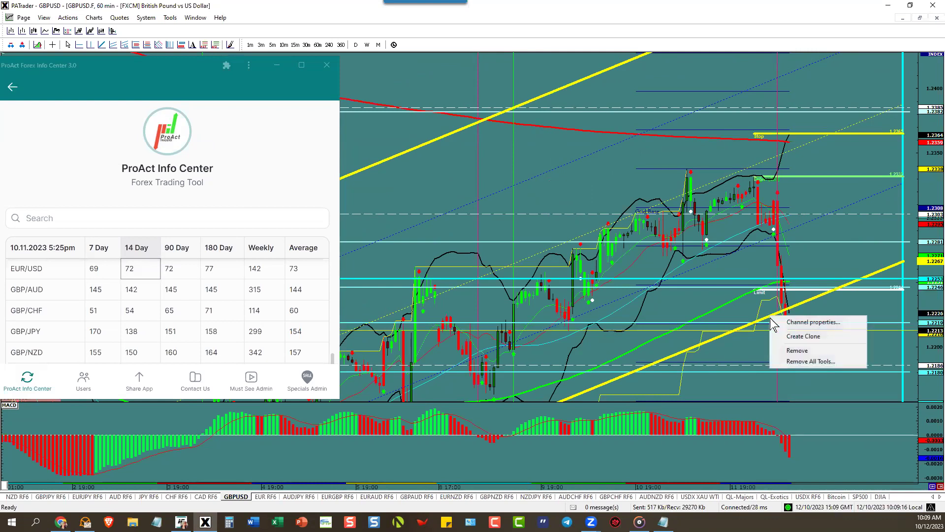
{"action": "left_click", "coordinate": [790, 349]}
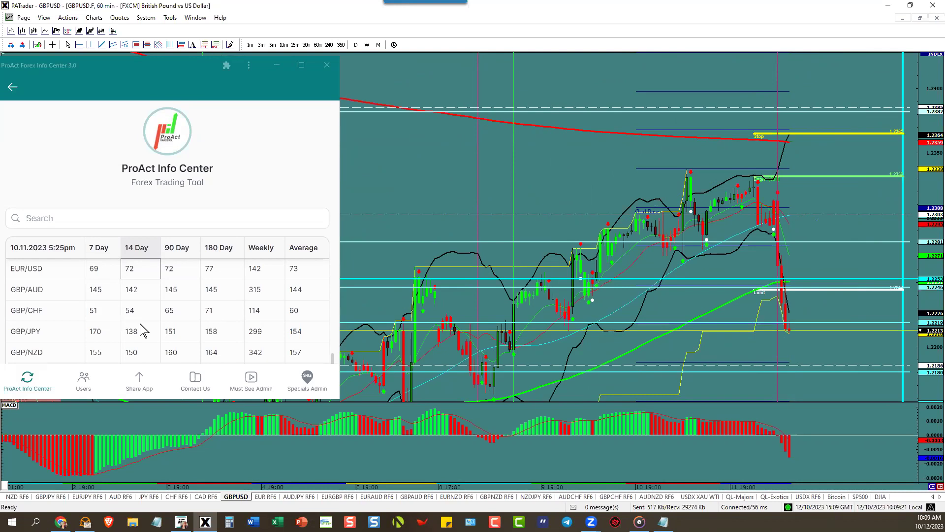
Mark GBP/USD's 14-day ATR value in the table and move to the CHF RF6 chart.
{"action": "scroll", "coordinate": [140, 327], "scroll_direction": "down", "scroll_amount": 3}
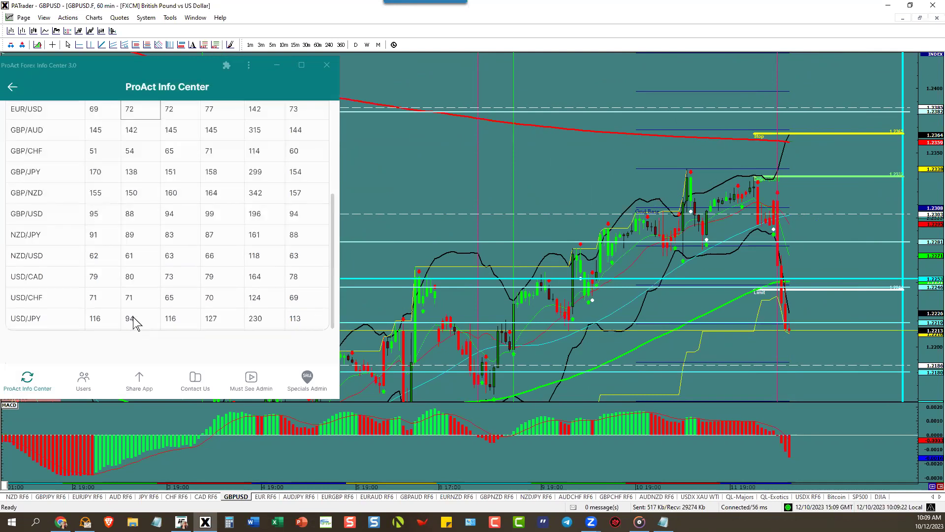
{"action": "left_click", "coordinate": [134, 222]}
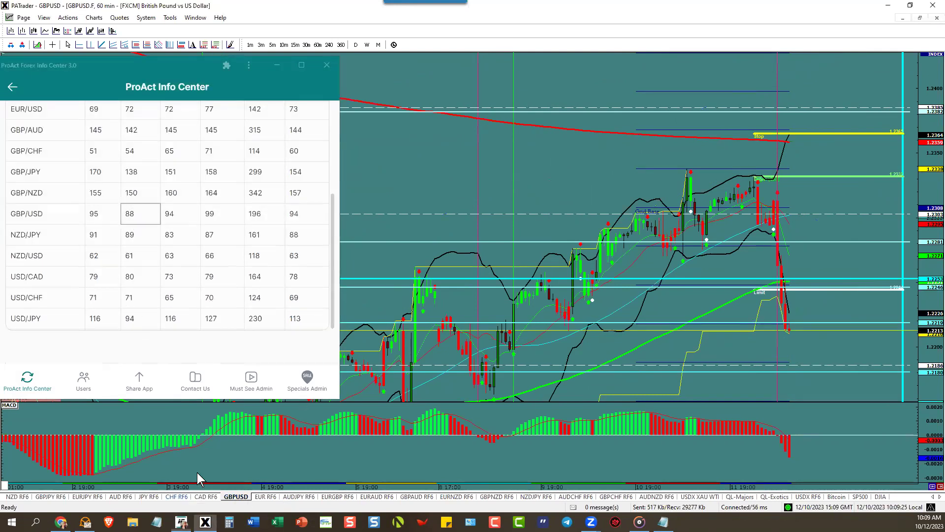
{"action": "key", "text": "ctrl+shift+Tab"}
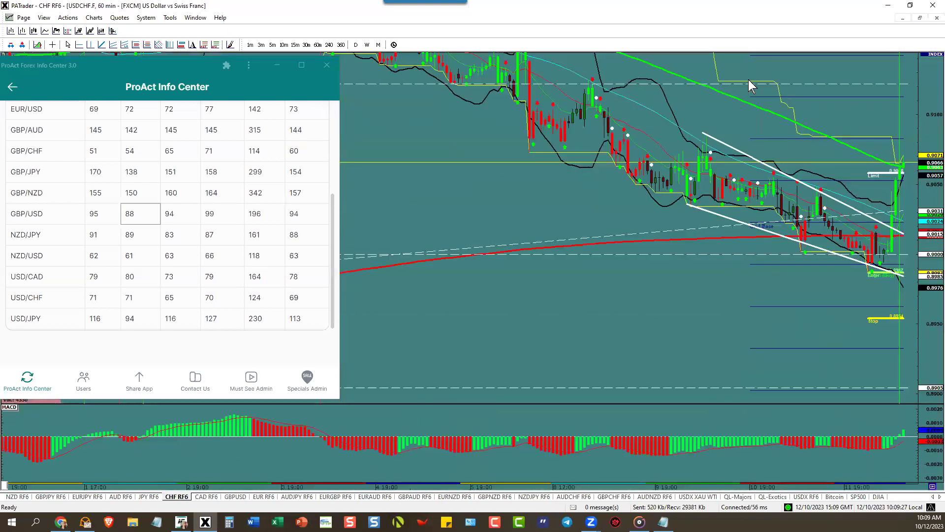
Shift the USDCHF chart left, mark USD/CHF's 14-day ATR, and open the JPY RF6 page.
{"action": "left_click_drag", "start_coordinate": [701, 258], "coordinate": [400, 268]}
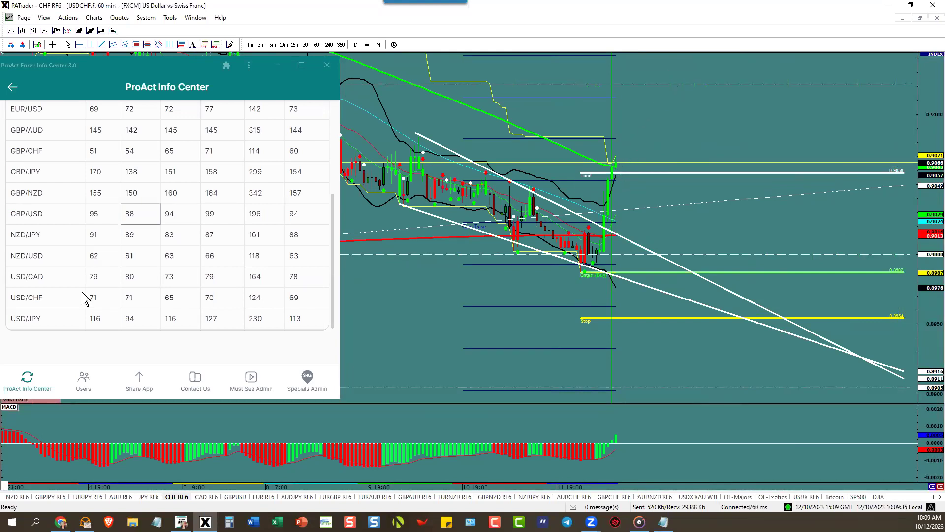
{"action": "left_click", "coordinate": [134, 295]}
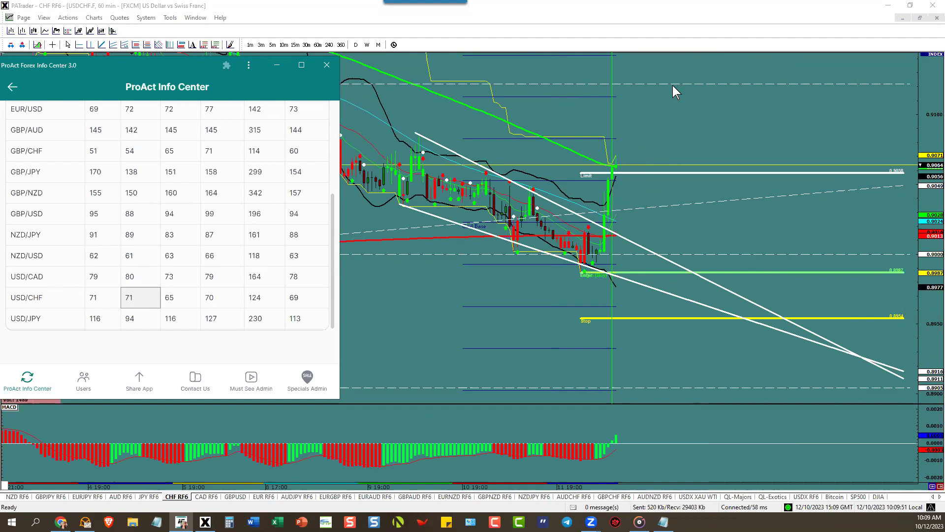
{"action": "left_click", "coordinate": [149, 496]}
Maximize and pan the USDJPY 60-min chart, then open the AUD RF6 page.
{"action": "left_click", "coordinate": [752, 62]}
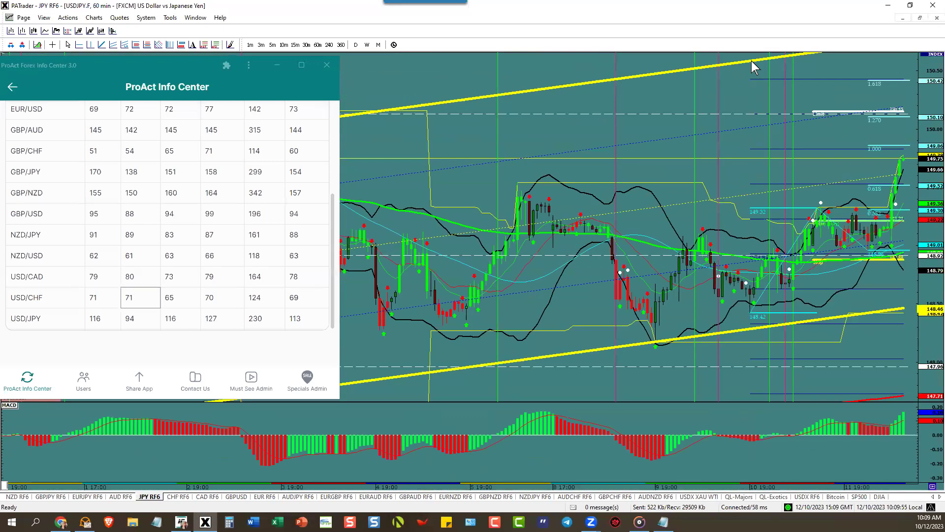
{"action": "left_click_drag", "start_coordinate": [737, 104], "coordinate": [778, 179]}
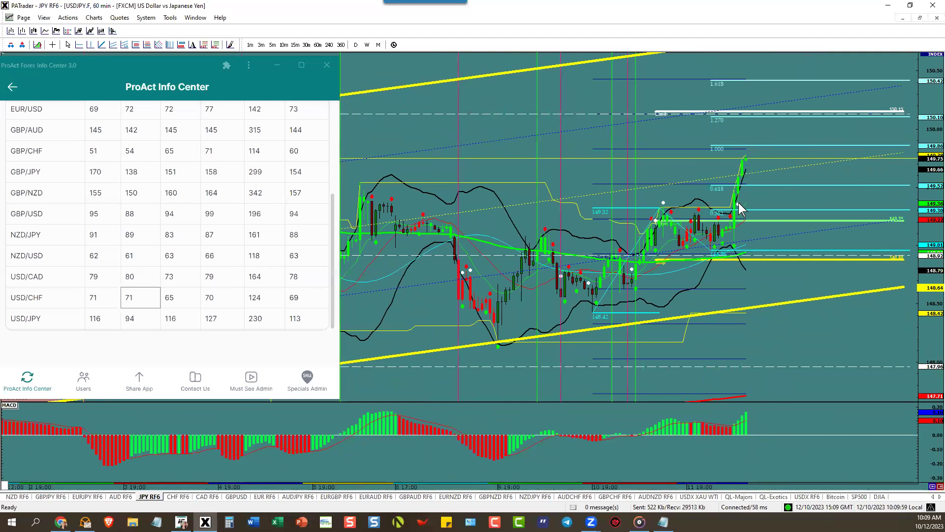
{"action": "mouse_move", "coordinate": [736, 203]}
{"action": "left_click", "coordinate": [120, 496]}
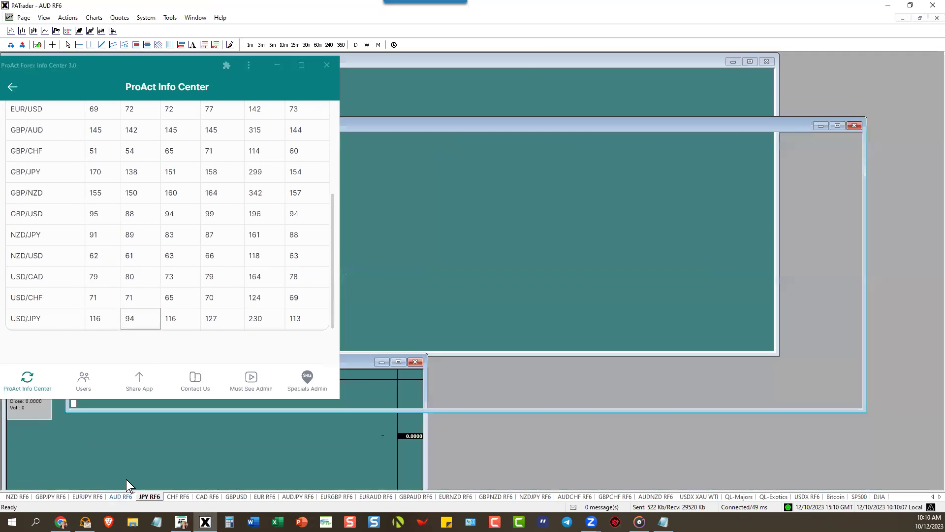
Maximize the AUDUSD 60-min chart, remove its yellow channel, and mark AUD/USD's 14-day range of 67.
{"action": "double_click", "coordinate": [745, 67]}
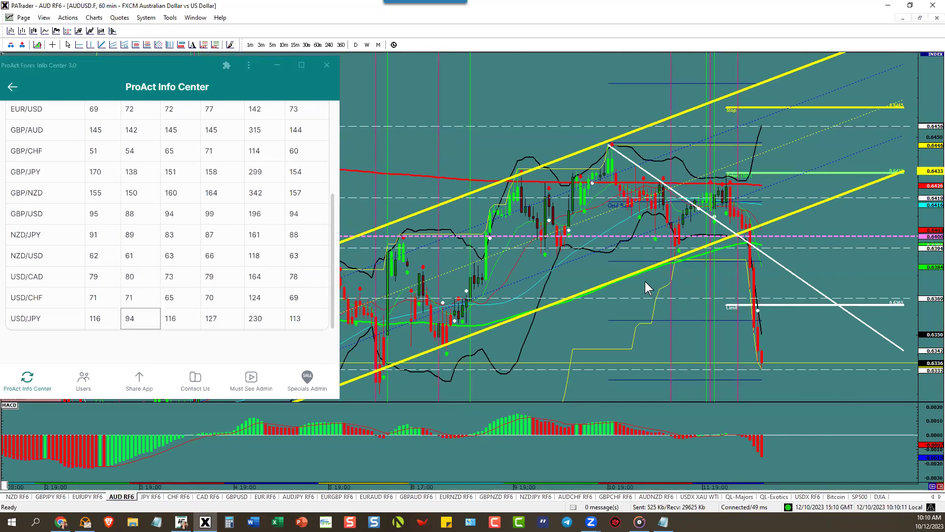
{"action": "right_click", "coordinate": [590, 156]}
{"action": "left_click", "coordinate": [601, 185]}
{"action": "mouse_move", "coordinate": [760, 375]}
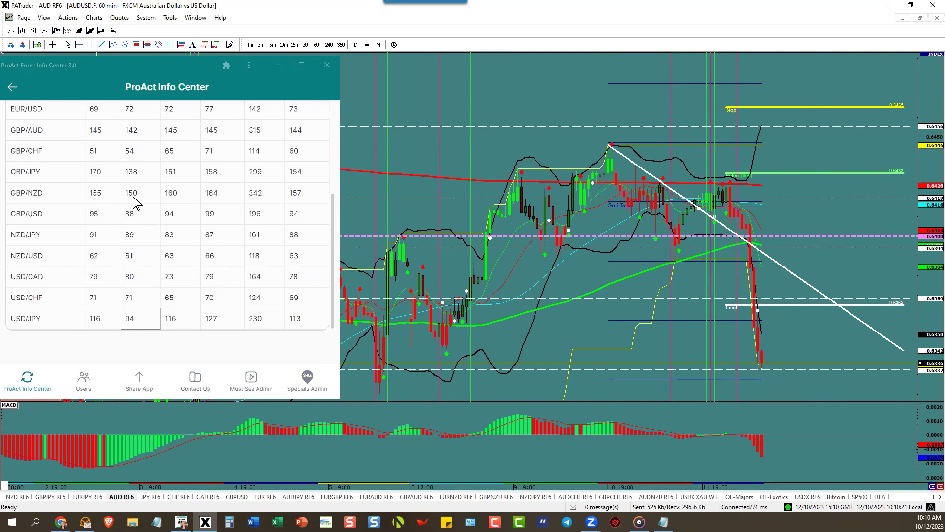
{"action": "scroll", "coordinate": [128, 179], "scroll_direction": "up", "scroll_amount": 4}
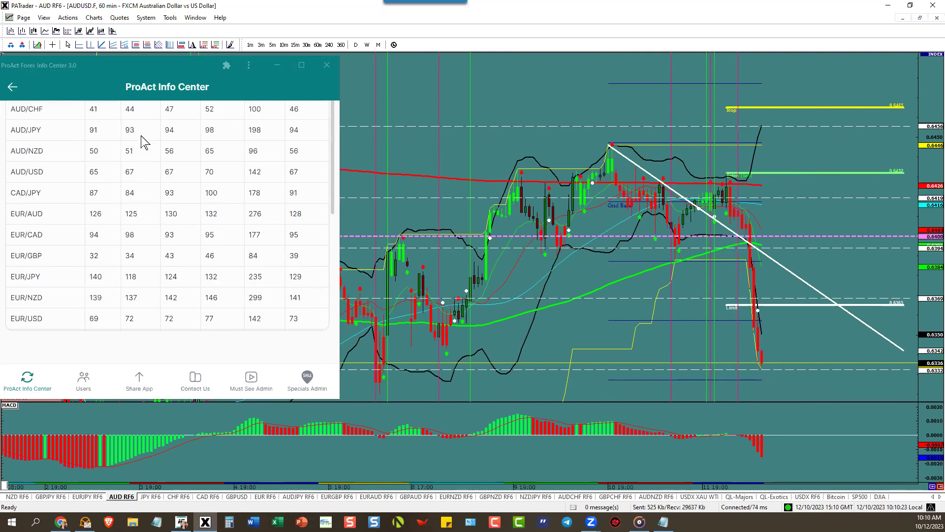
{"action": "left_click", "coordinate": [135, 173]}
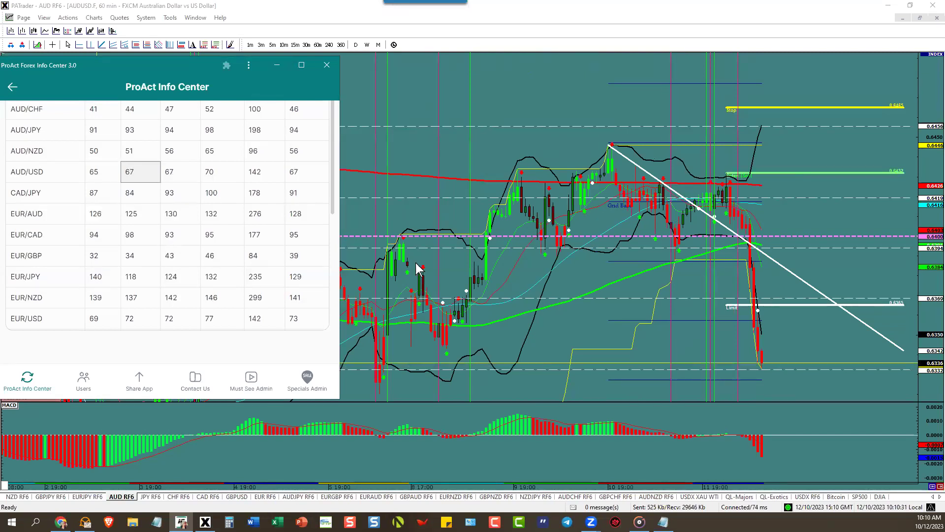
Maximize the EURJPY 60-min chart and sketch the expected drop with a freehand arrow and circle.
{"action": "left_click", "coordinate": [88, 496]}
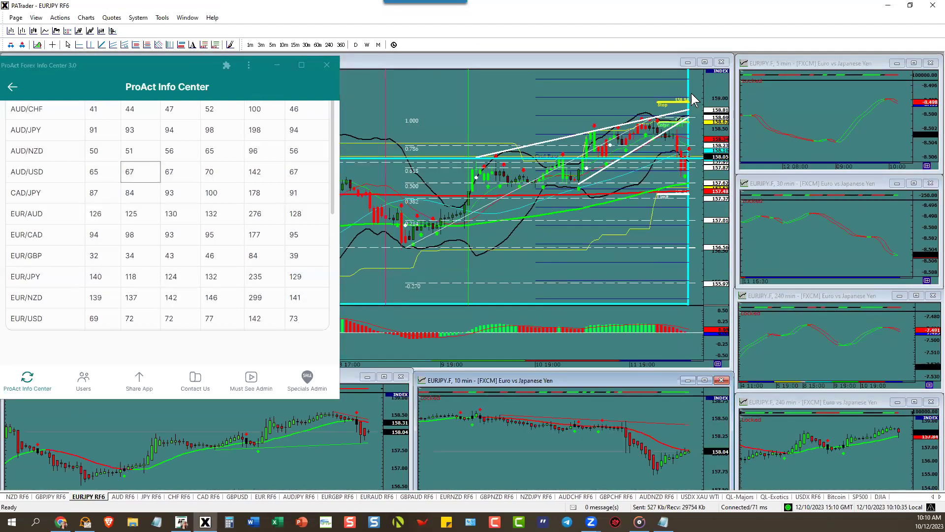
{"action": "left_click", "coordinate": [704, 62]}
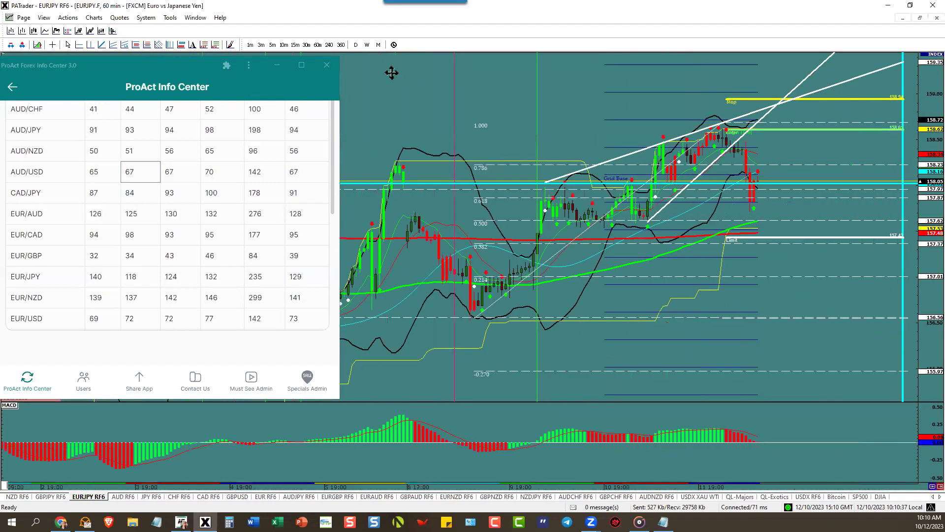
{"action": "left_click_drag", "start_coordinate": [644, 86], "coordinate": [384, 69]}
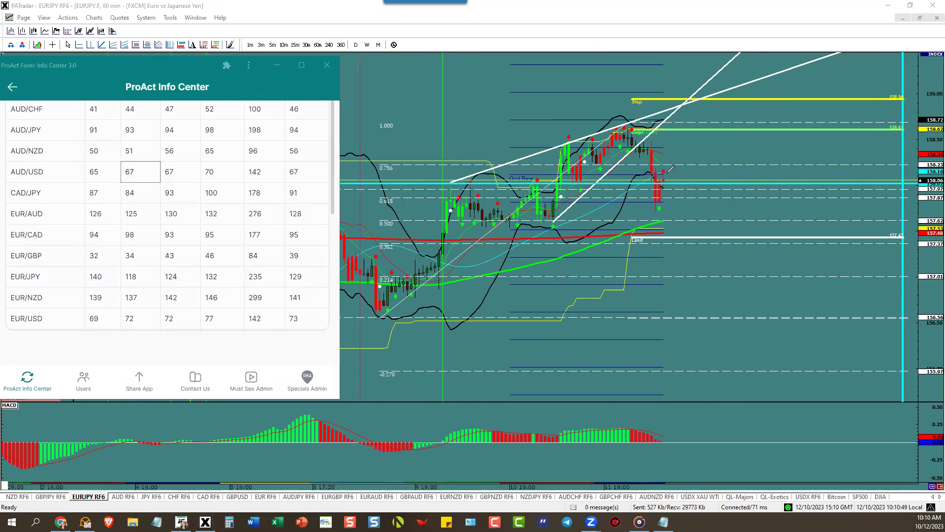
{"action": "left_click_drag", "start_coordinate": [705, 212], "coordinate": [711, 231]}
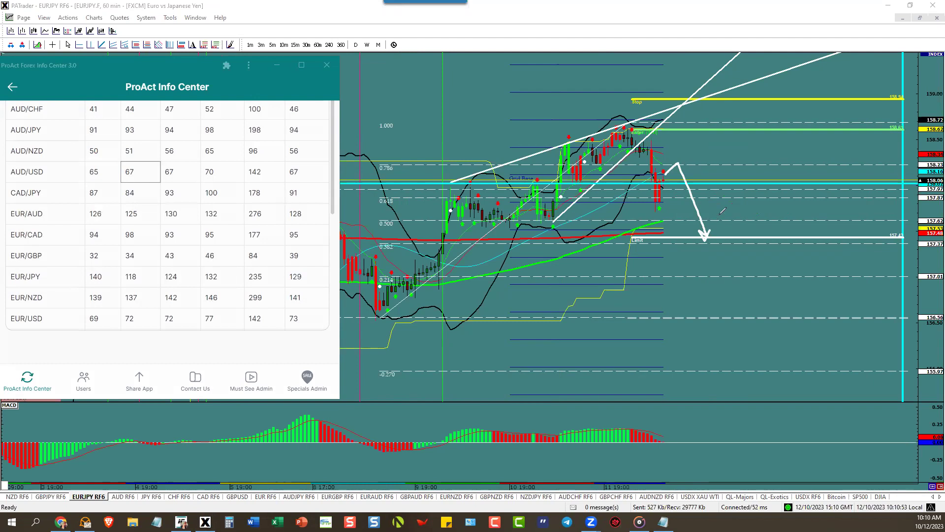
{"action": "mouse_move", "coordinate": [684, 110]}
{"action": "left_mouse_down"}
{"action": "mouse_move", "coordinate": [603, 197]}
{"action": "mouse_move", "coordinate": [629, 130]}
{"action": "left_mouse_up"}
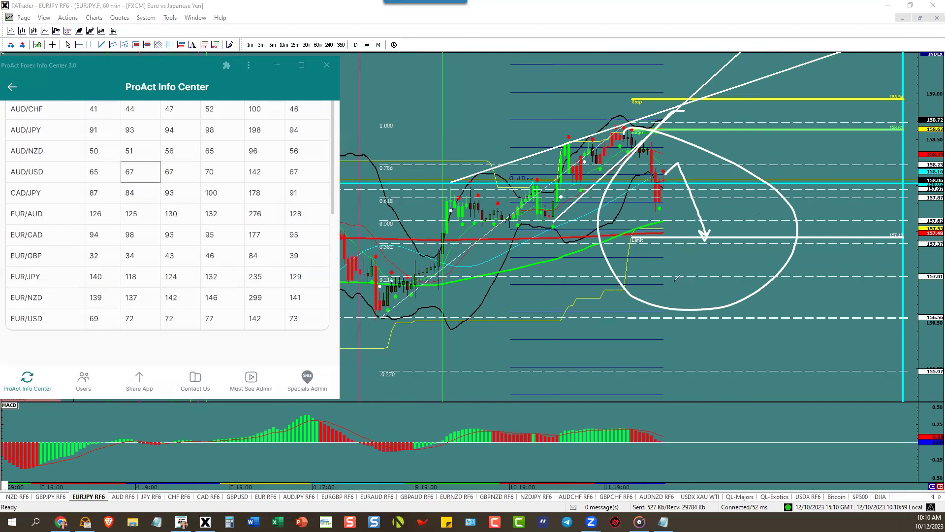
{"action": "mouse_move", "coordinate": [678, 277]}
{"action": "left_mouse_down"}
{"action": "mouse_move", "coordinate": [715, 285]}
{"action": "mouse_move", "coordinate": [694, 284]}
{"action": "left_mouse_up"}
{"action": "mouse_move", "coordinate": [654, 134]}
{"action": "left_mouse_down"}
{"action": "mouse_move", "coordinate": [682, 157]}
{"action": "mouse_move", "coordinate": [694, 144]}
{"action": "mouse_move", "coordinate": [756, 156]}
{"action": "mouse_move", "coordinate": [691, 278]}
{"action": "mouse_move", "coordinate": [705, 250]}
{"action": "left_mouse_up"}
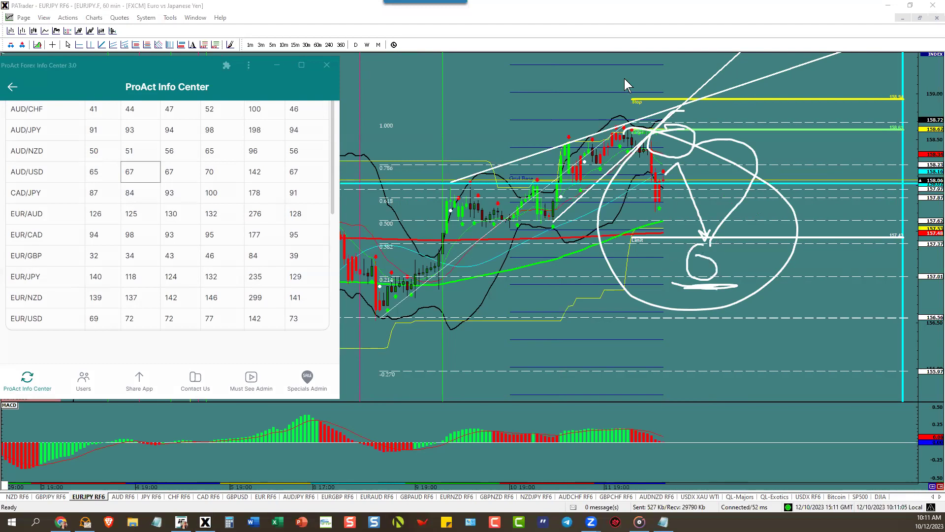
Clear the freehand sketch and mark EUR/JPY's 14-day range of 118.
{"action": "key", "text": "Escape"}
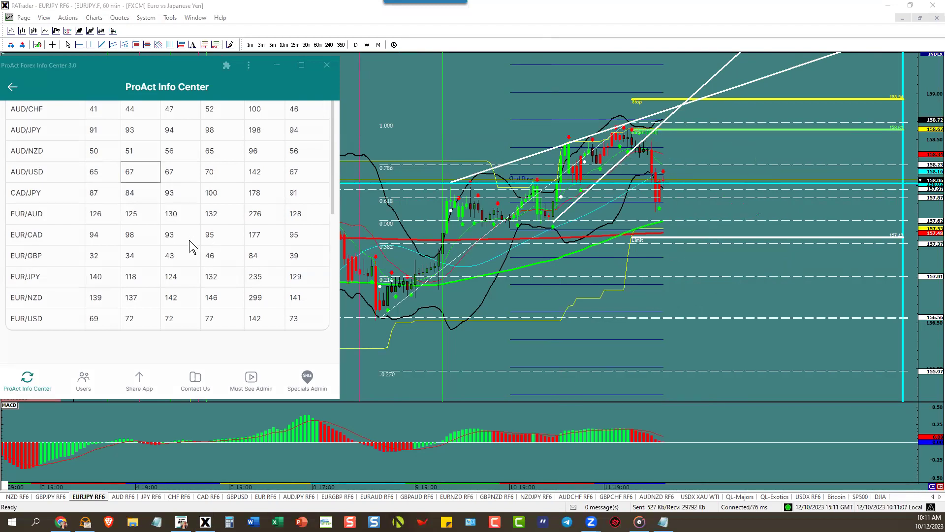
{"action": "scroll", "coordinate": [117, 272], "scroll_direction": "down", "scroll_amount": 5}
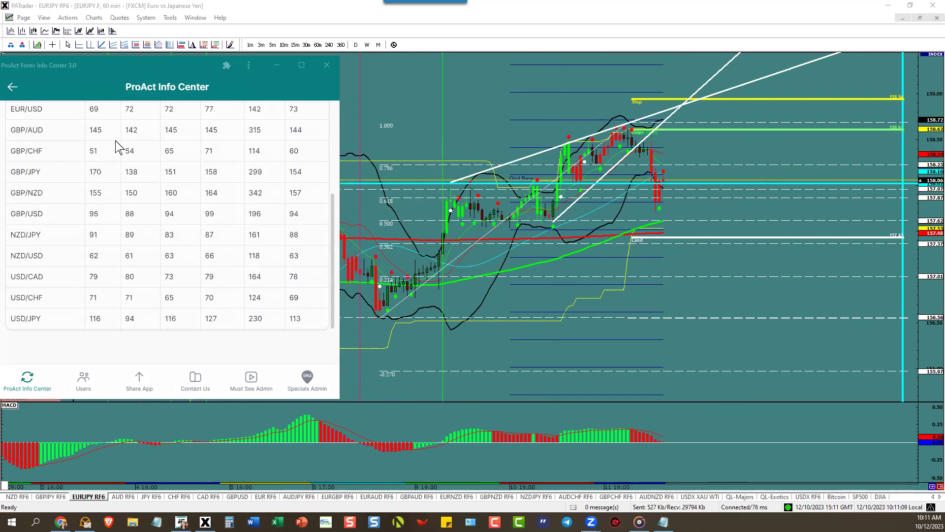
{"action": "scroll", "coordinate": [127, 142], "scroll_direction": "up", "scroll_amount": 3}
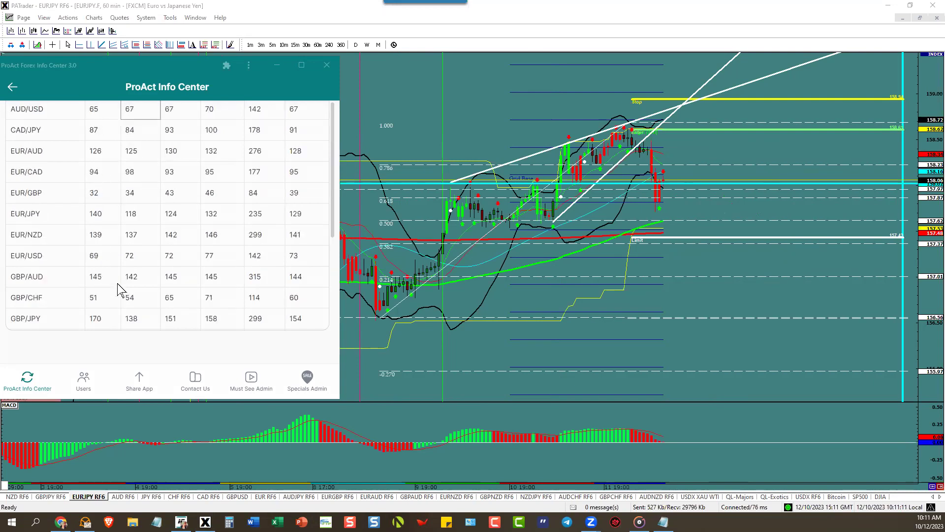
{"action": "left_click", "coordinate": [126, 218]}
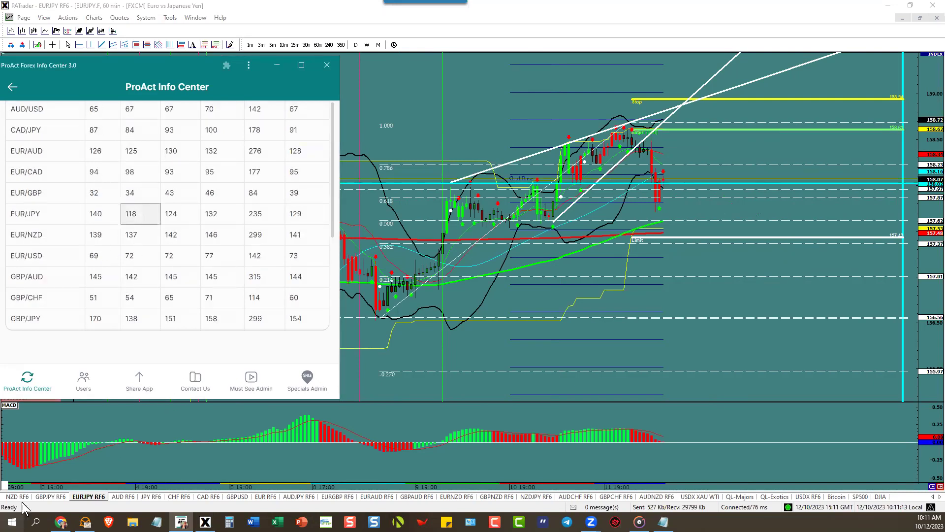
Switch to the GBPJPY RF6 page showing the 10-min GBP/JPY chart.
{"action": "left_click", "coordinate": [46, 498]}
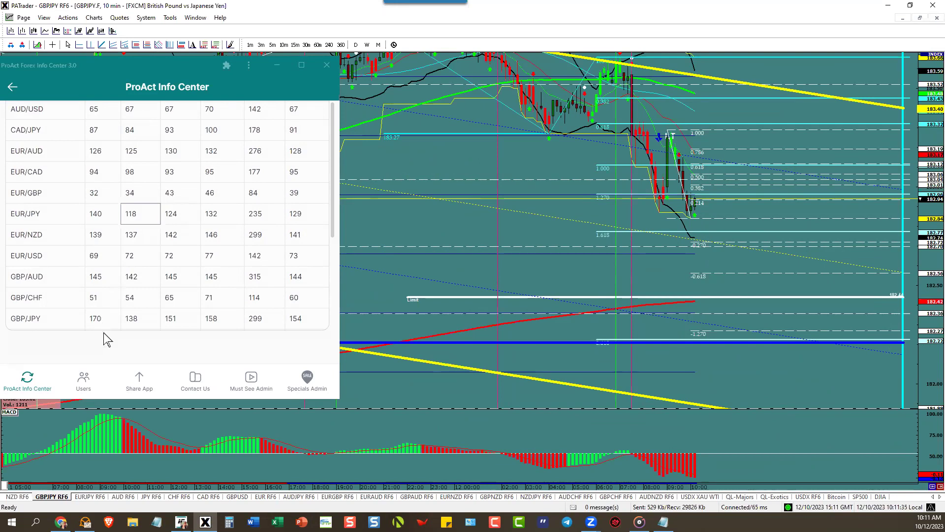
Maximize the NZDUSD 60-min chart and mark NZD/USD's ATR value in the table.
{"action": "left_click", "coordinate": [21, 496]}
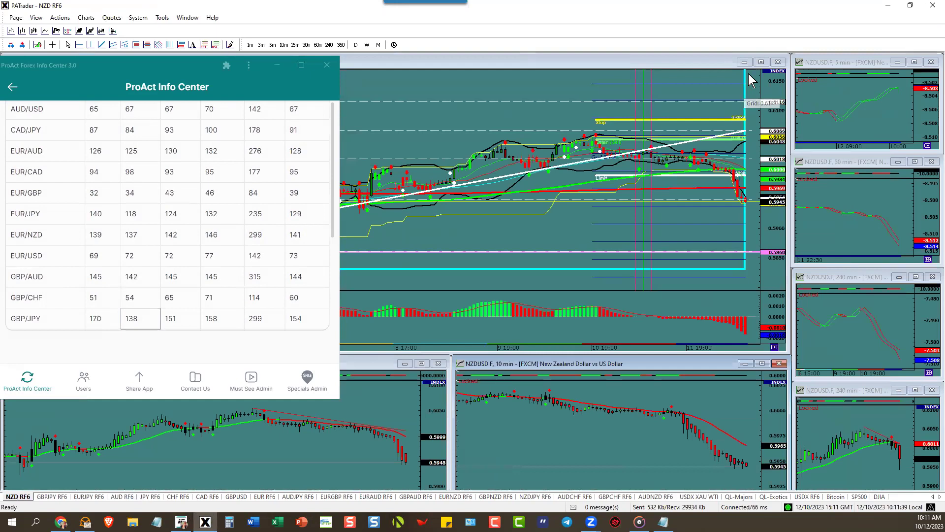
{"action": "left_click", "coordinate": [761, 61]}
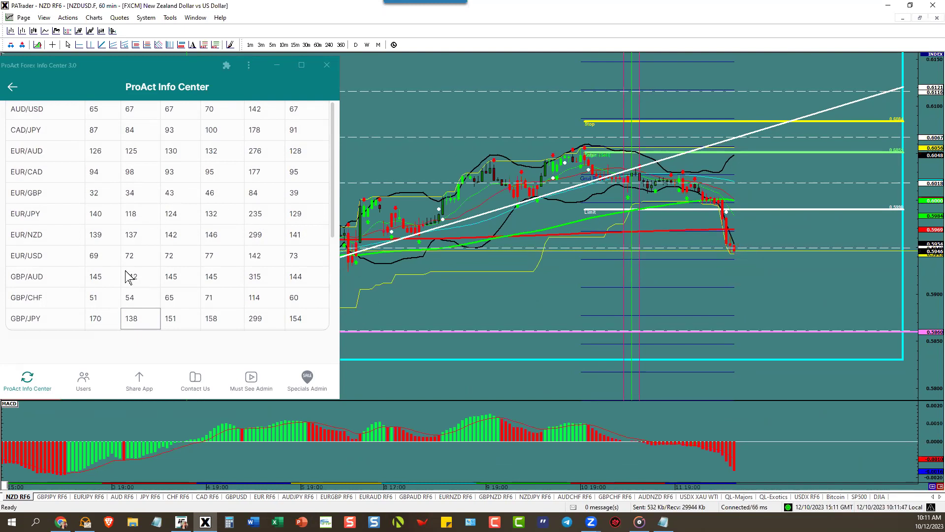
{"action": "scroll", "coordinate": [157, 259], "scroll_direction": "down", "scroll_amount": 3}
{"action": "left_click", "coordinate": [143, 262]}
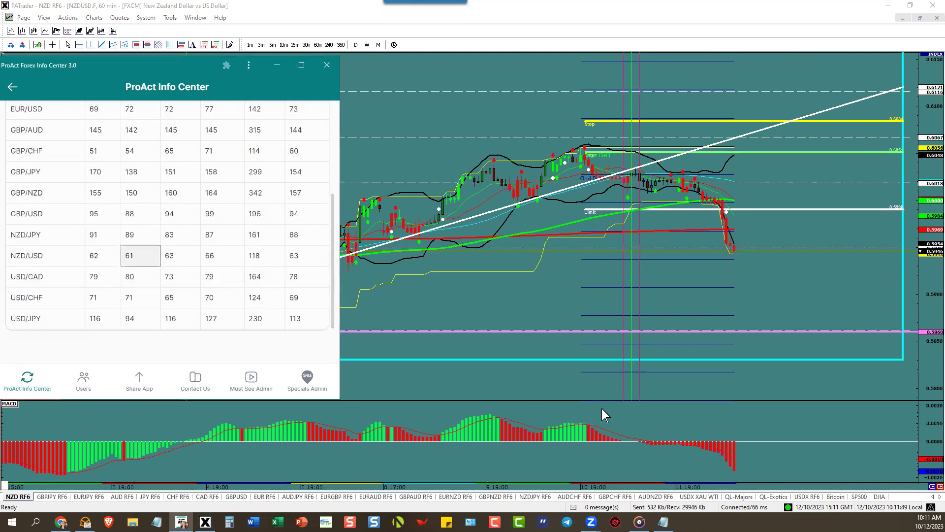
Maximize the AUDJPY 60-min chart, mark AUD/JPY's 14-day range of 93, and pan the chart.
{"action": "left_click", "coordinate": [310, 496]}
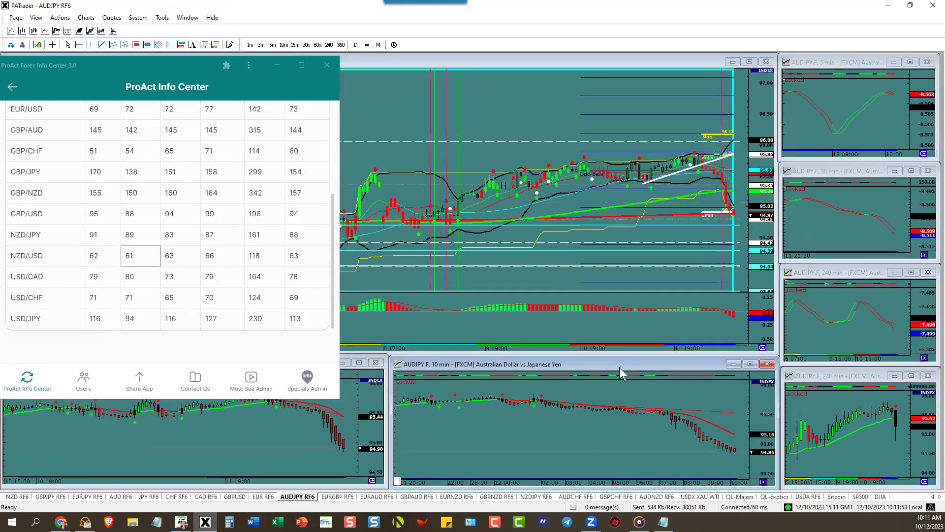
{"action": "left_click", "coordinate": [749, 62]}
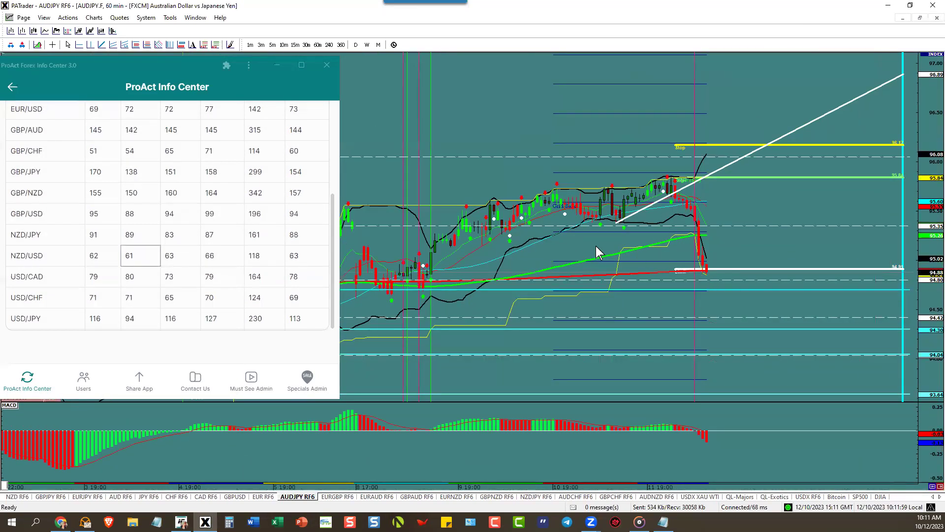
{"action": "scroll", "coordinate": [152, 178], "scroll_direction": "up", "scroll_amount": 1}
{"action": "scroll", "coordinate": [147, 176], "scroll_direction": "up", "scroll_amount": 2}
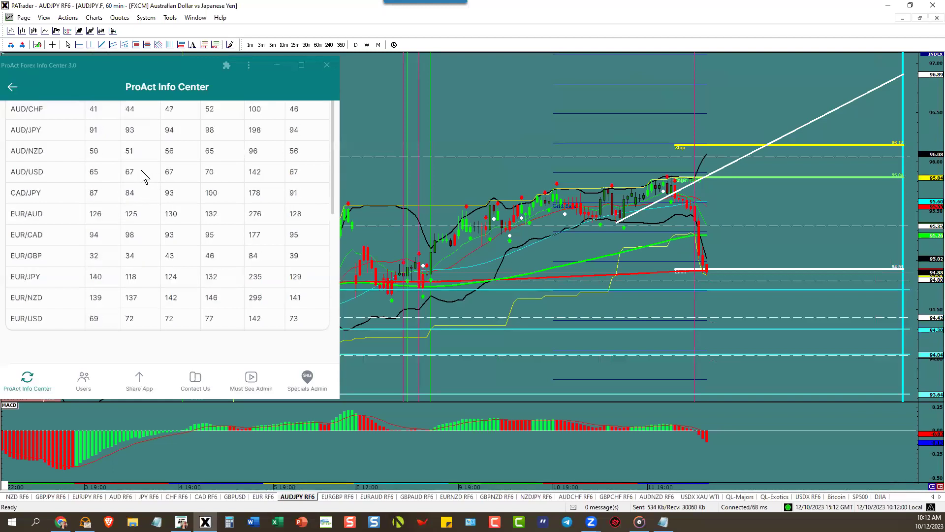
{"action": "left_click", "coordinate": [138, 134]}
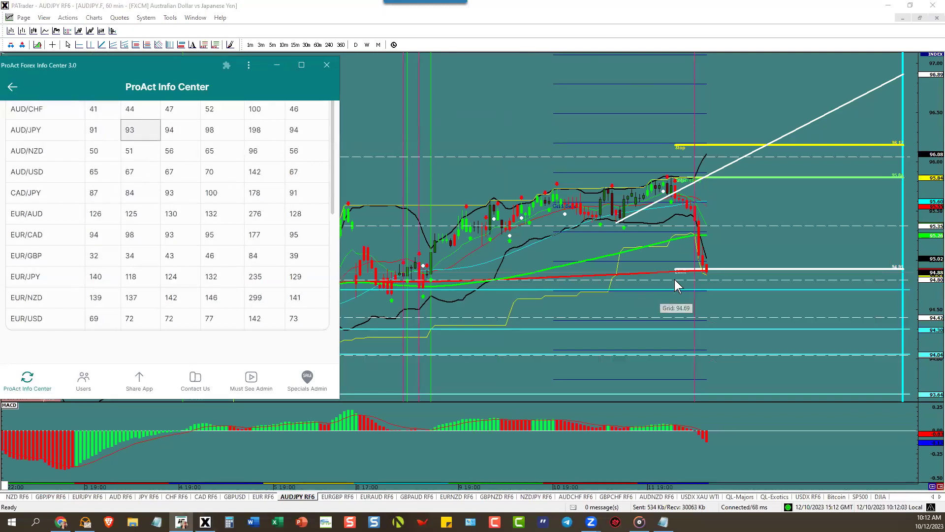
{"action": "left_click_drag", "start_coordinate": [668, 251], "coordinate": [668, 188]}
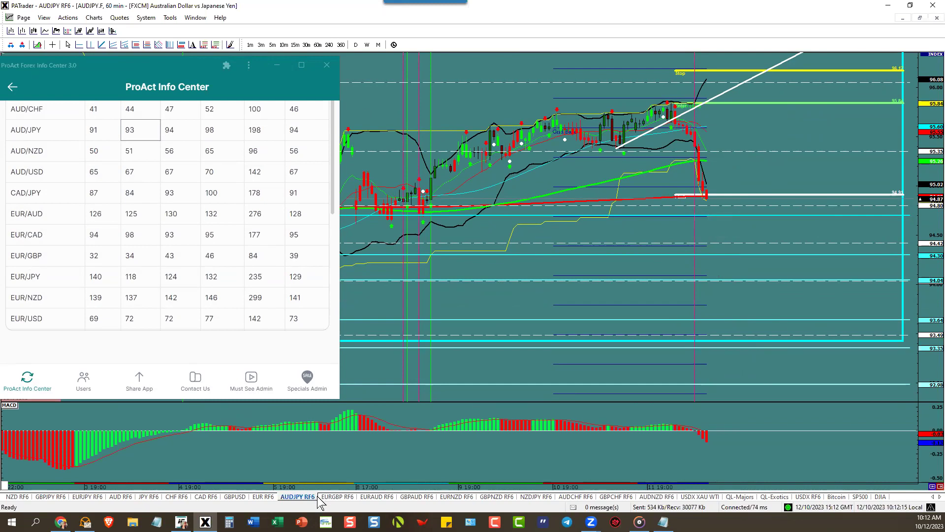
Maximize the EURAUD 10-min chart and mark EUR/AUD's 14-day range of 125.
{"action": "left_click", "coordinate": [377, 496]}
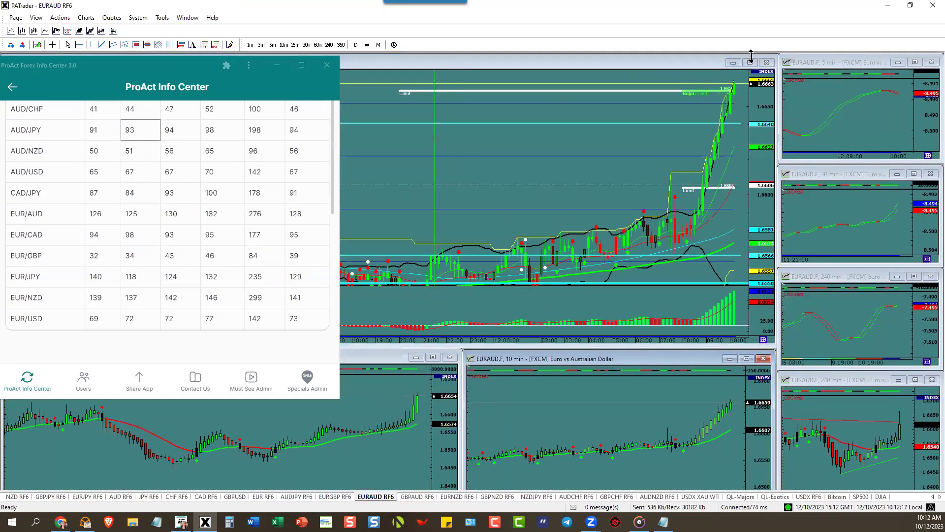
{"action": "left_click", "coordinate": [749, 63]}
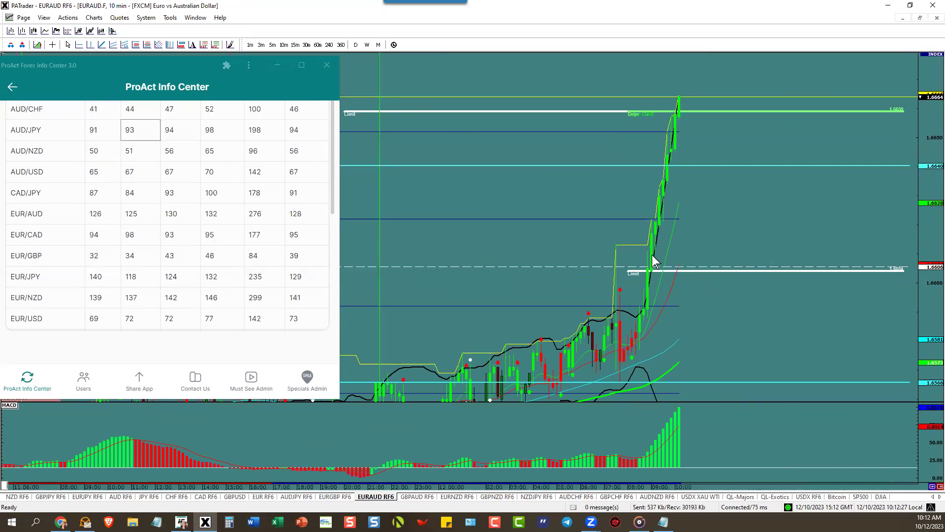
{"action": "mouse_move", "coordinate": [655, 259]}
{"action": "left_click", "coordinate": [136, 220]}
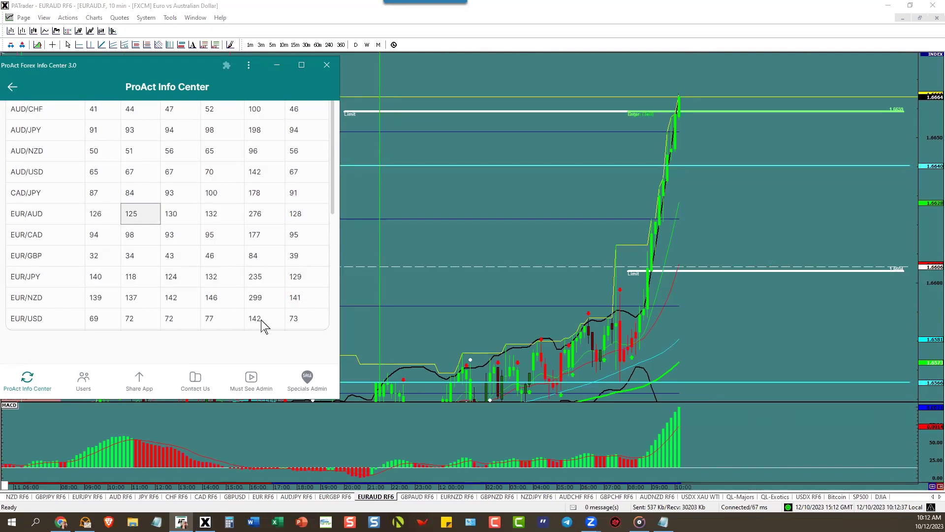
{"action": "left_click", "coordinate": [414, 491]}
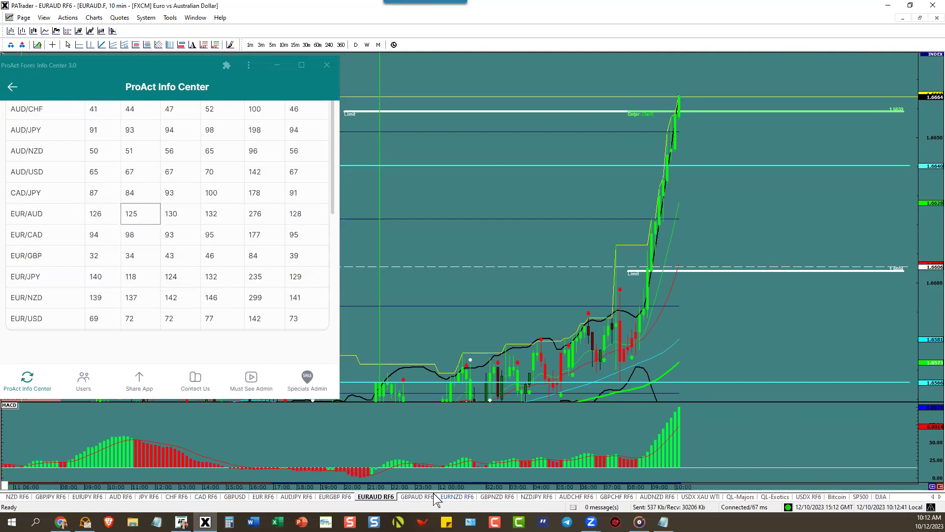
Open the GBPAUD page, maximize its 10-min chart, and shift it left to leave room.
{"action": "left_click", "coordinate": [428, 496]}
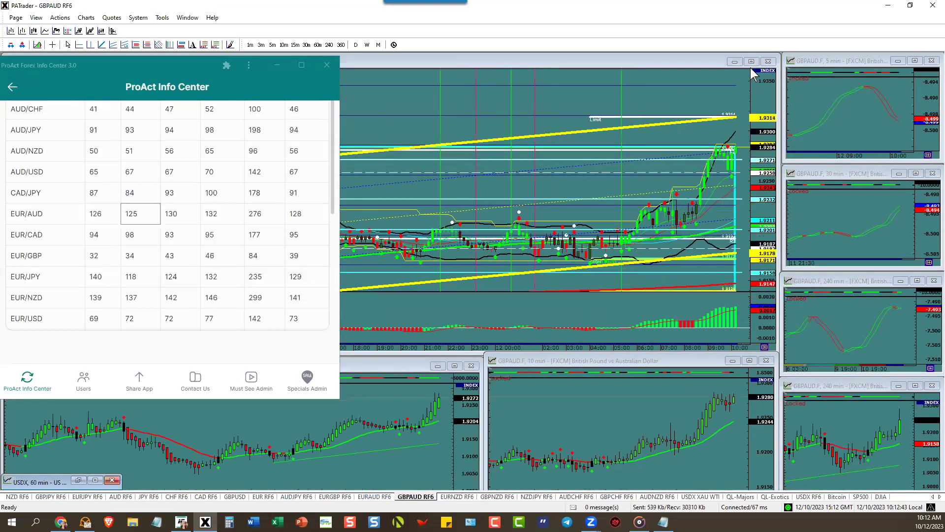
{"action": "left_click", "coordinate": [753, 61]}
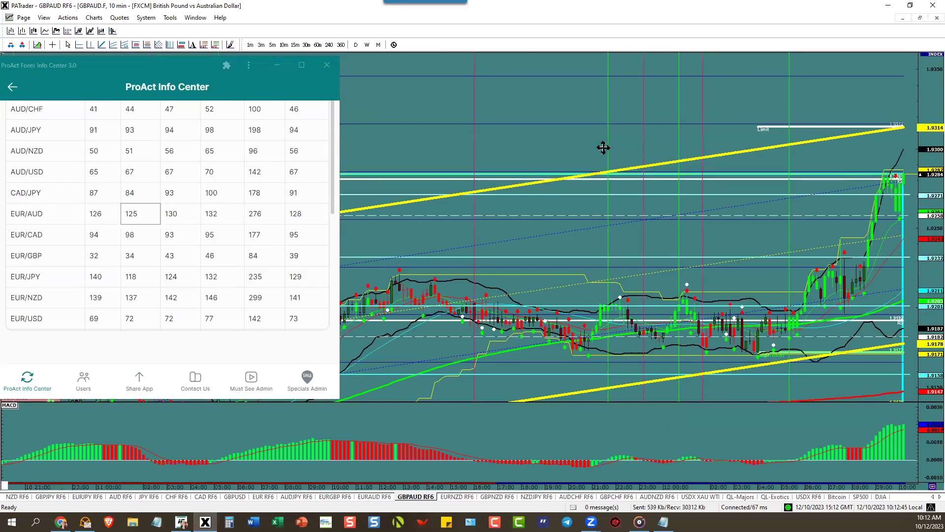
{"action": "left_click_drag", "start_coordinate": [603, 147], "coordinate": [506, 147]}
{"action": "mouse_move", "coordinate": [780, 171]}
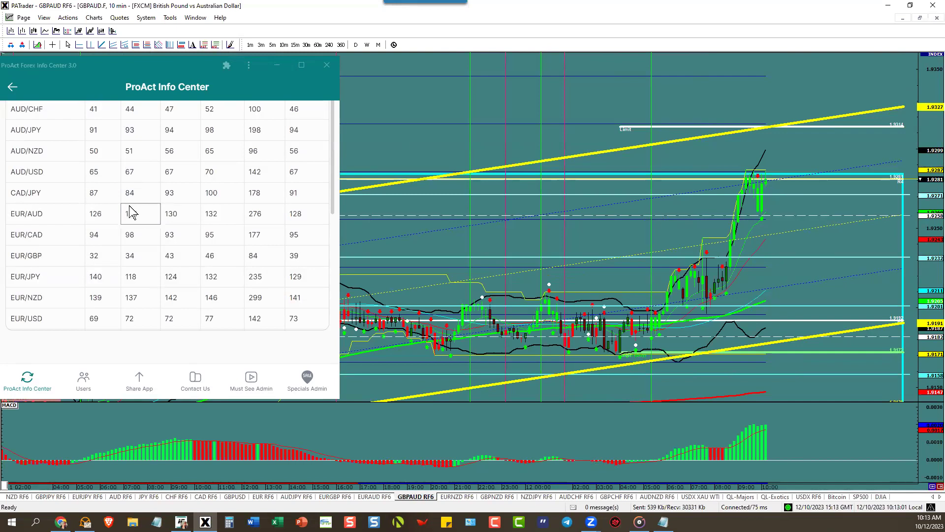
{"action": "scroll", "coordinate": [147, 278], "scroll_direction": "down", "scroll_amount": 5}
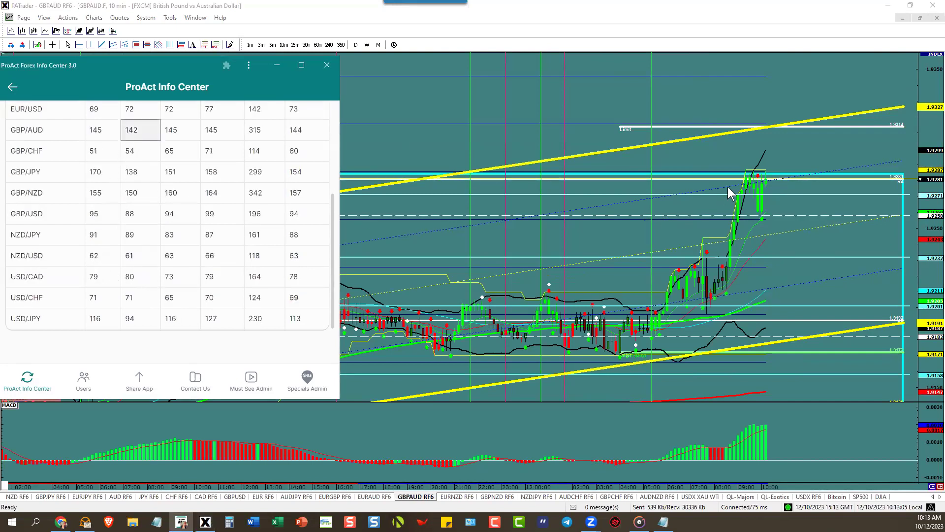
Pan the GBPAUD chart to higher price levels and back toward current prices.
{"action": "left_click", "coordinate": [682, 93]}
{"action": "left_click_drag", "start_coordinate": [683, 93], "coordinate": [639, 205]}
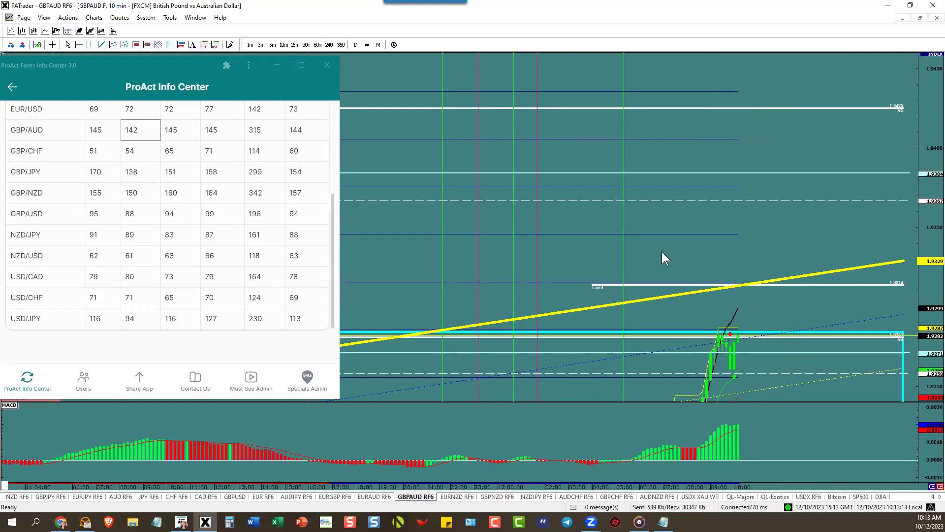
{"action": "left_click_drag", "start_coordinate": [662, 252], "coordinate": [618, 105]}
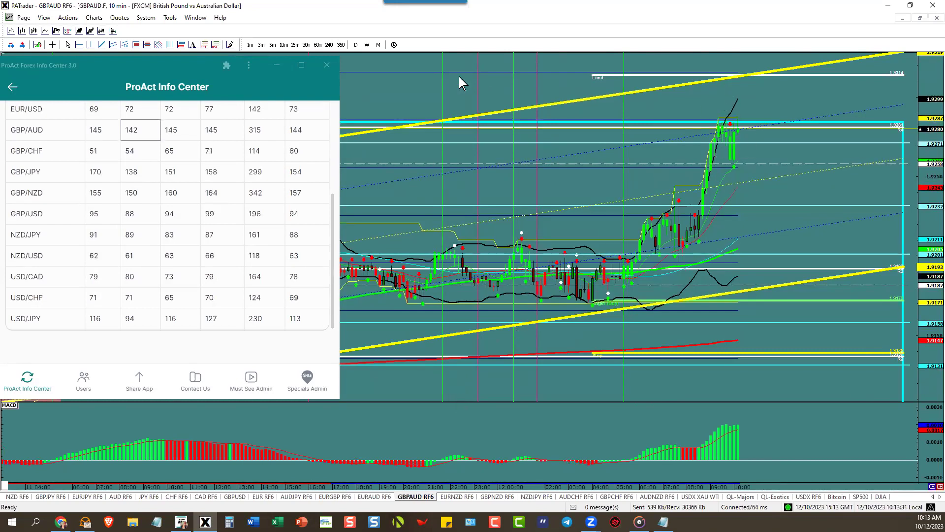
Put GBPAUD on the 240-minute timeframe, compress the price scale, and draw a wider parallel channel.
{"action": "left_click", "coordinate": [328, 45]}
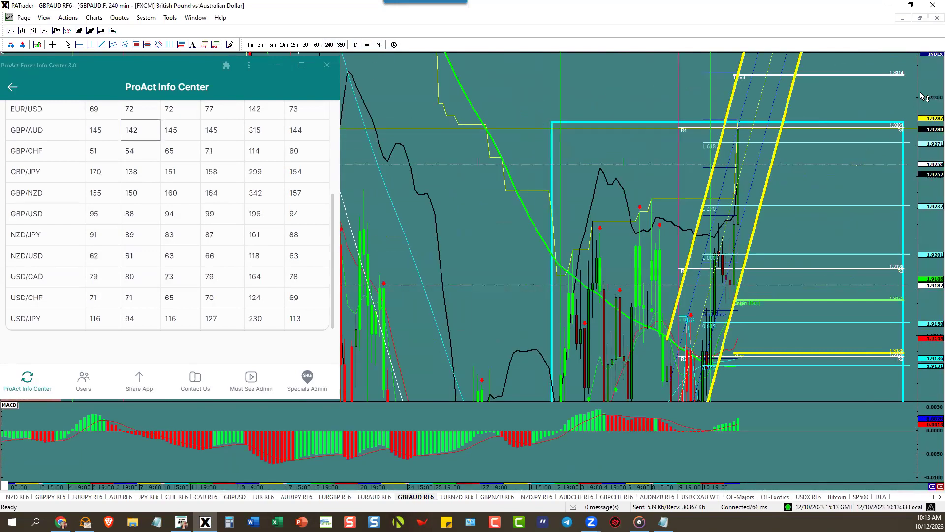
{"action": "left_click_drag", "start_coordinate": [925, 101], "coordinate": [937, 139]}
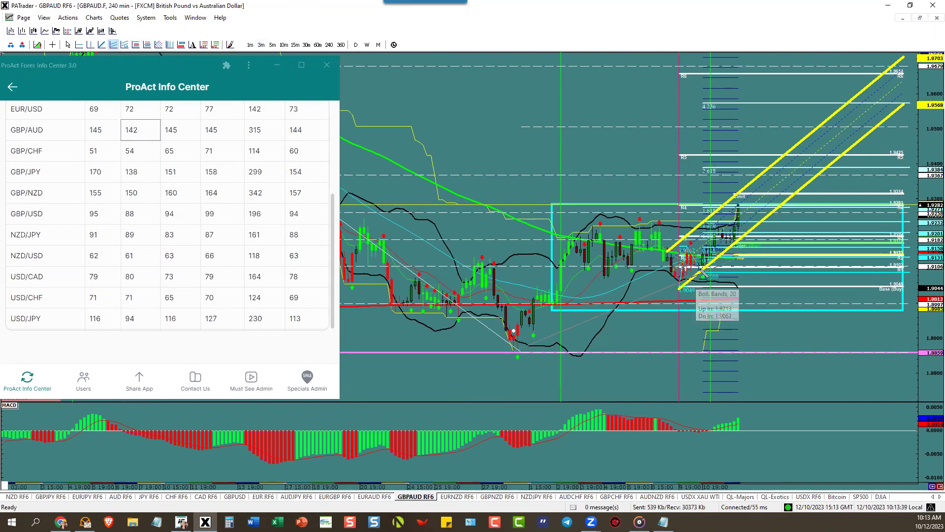
{"action": "left_click", "coordinate": [382, 241]}
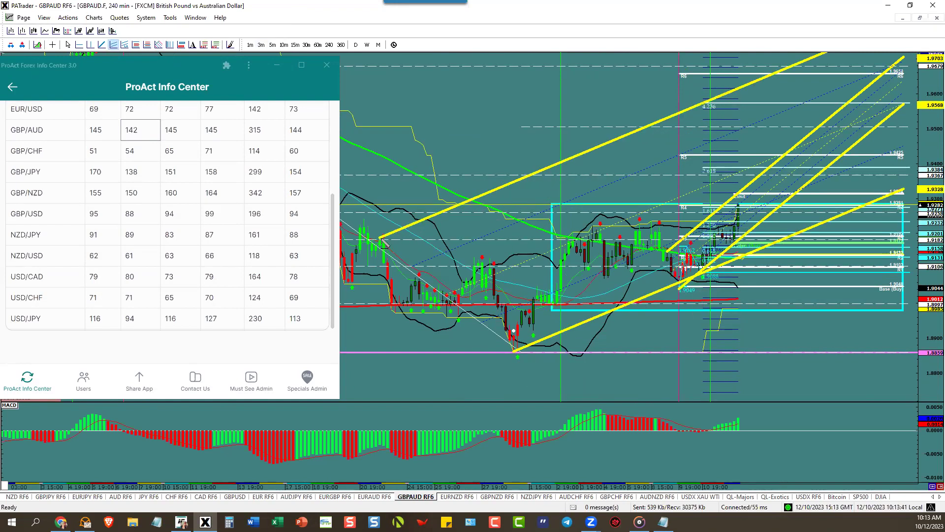
Colour the new channel magenta and remove the old steep yellow channel.
{"action": "right_click", "coordinate": [590, 157]}
{"action": "left_click", "coordinate": [598, 161]}
{"action": "left_click", "coordinate": [414, 277]}
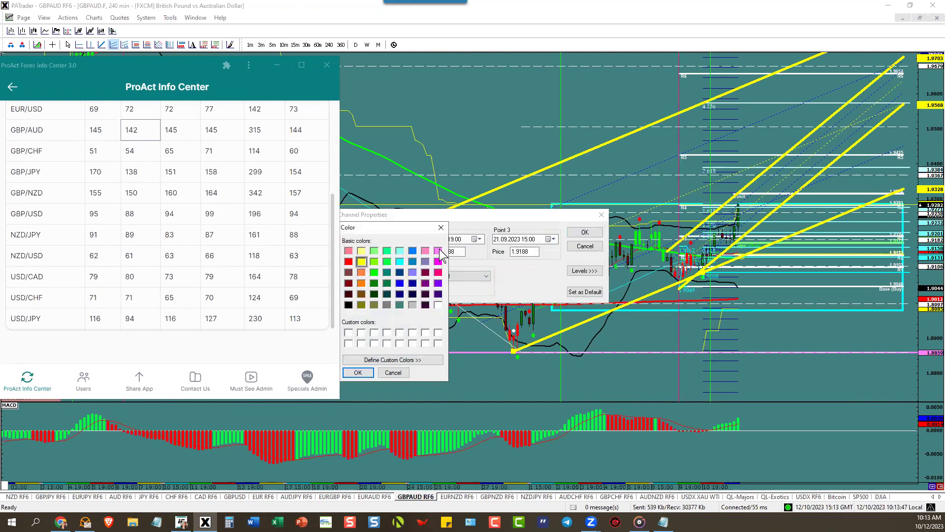
{"action": "left_click", "coordinate": [439, 251]}
{"action": "left_click", "coordinate": [358, 372]}
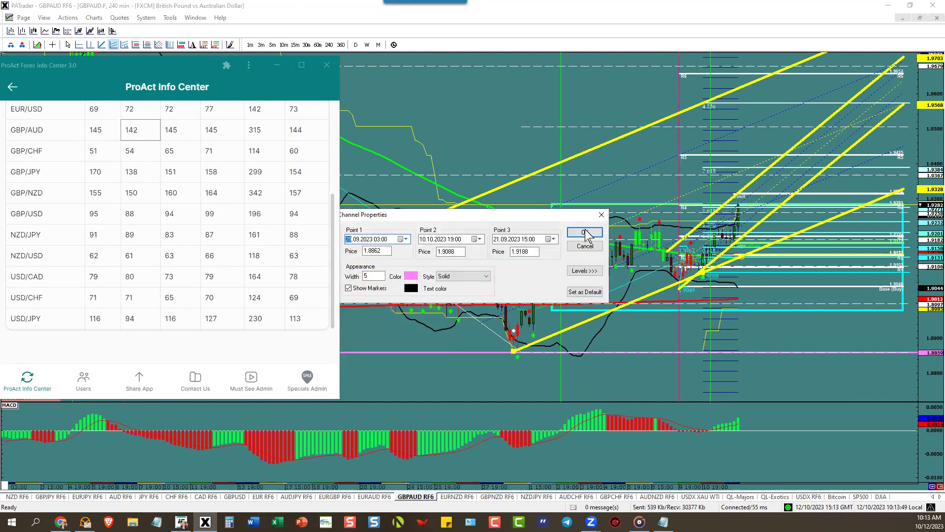
{"action": "left_click", "coordinate": [585, 231]}
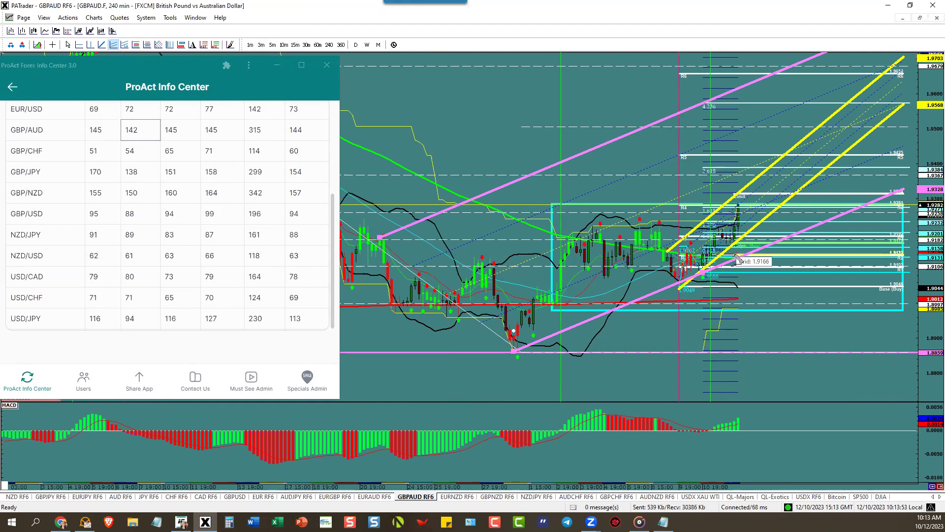
{"action": "right_click", "coordinate": [756, 180]}
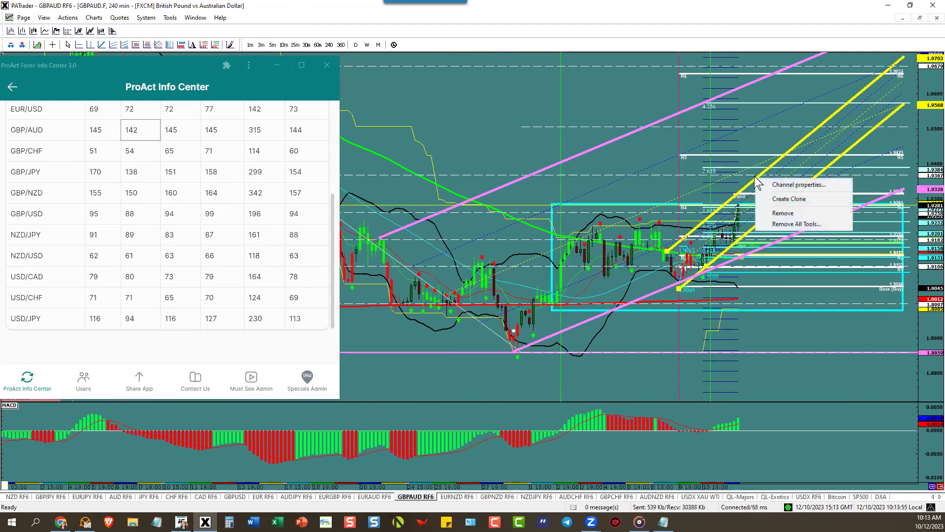
{"action": "left_click", "coordinate": [783, 214]}
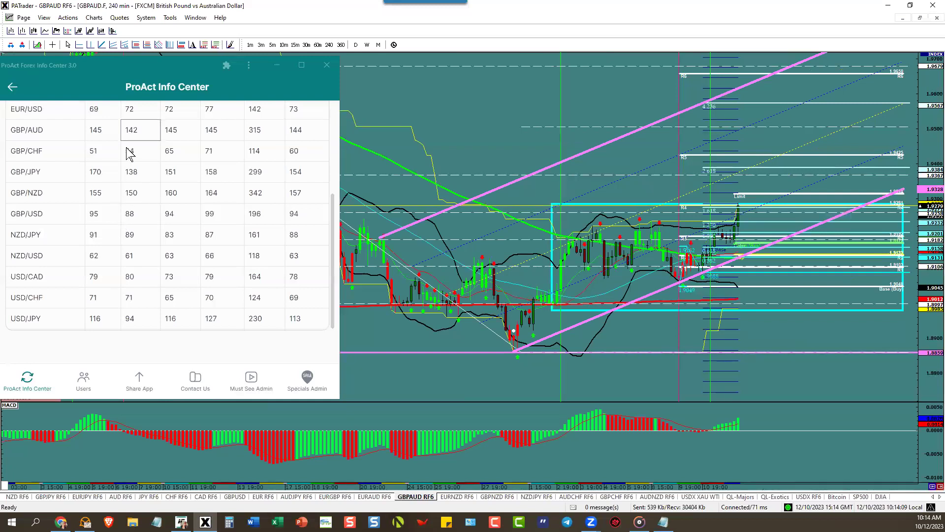
Show the EURNZD RF6 page with its 60-minute EUR/NZD chart maximized.
{"action": "left_click", "coordinate": [457, 497]}
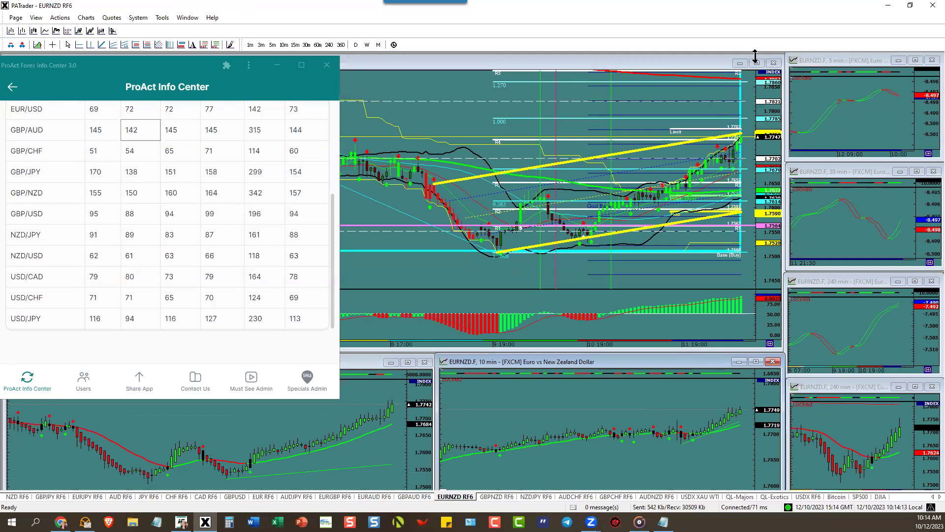
{"action": "left_click", "coordinate": [756, 63]}
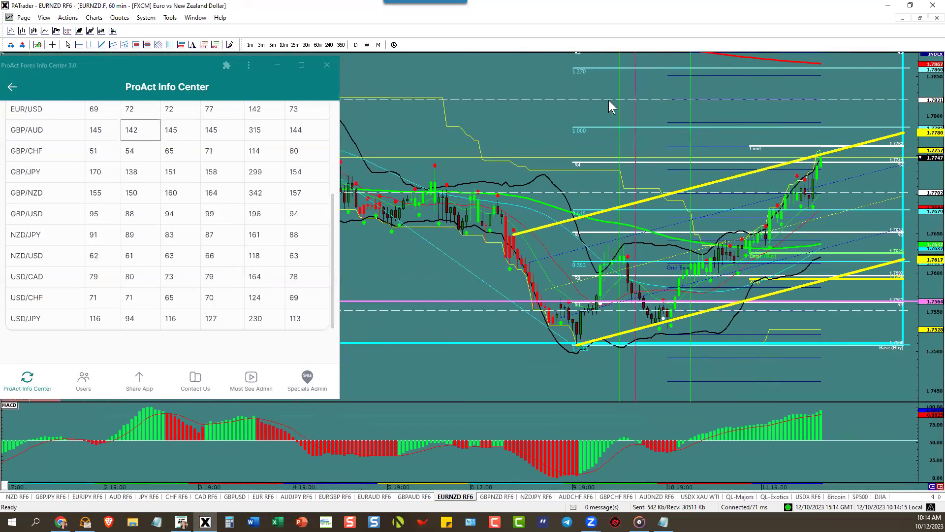
{"action": "mouse_move", "coordinate": [818, 152]}
{"action": "scroll", "coordinate": [162, 173], "scroll_direction": "up", "scroll_amount": 3}
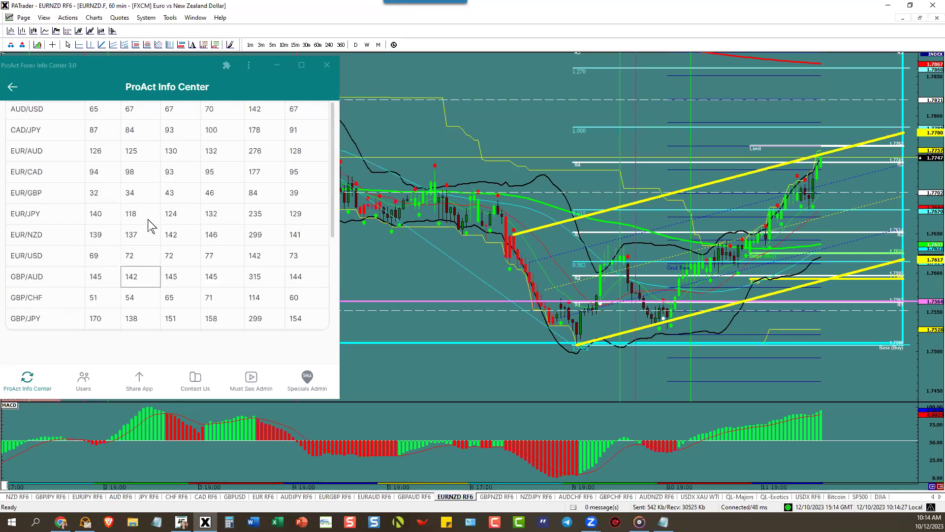
Maximize the GBPNZD RF6 60-minute chart and check GBP/NZD's 14-day ATR of 150 in the table.
{"action": "left_click", "coordinate": [507, 497]}
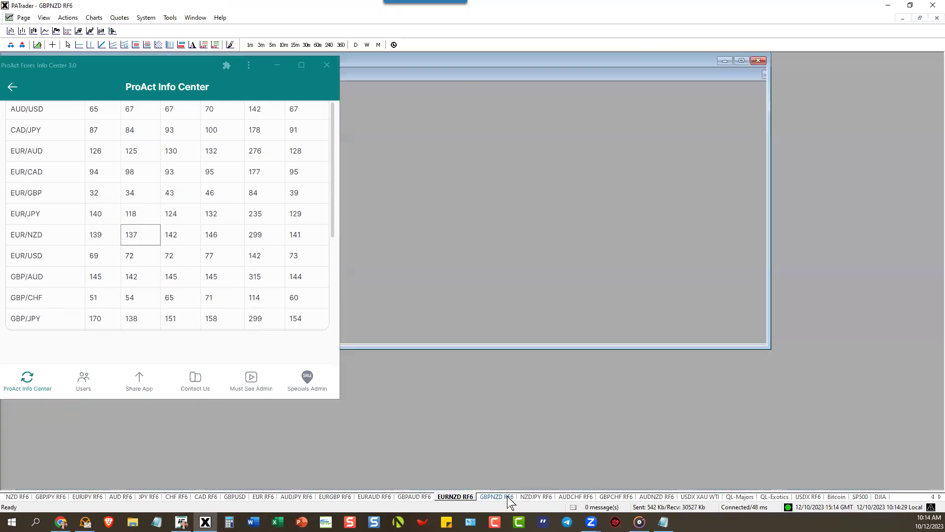
{"action": "left_click", "coordinate": [743, 62]}
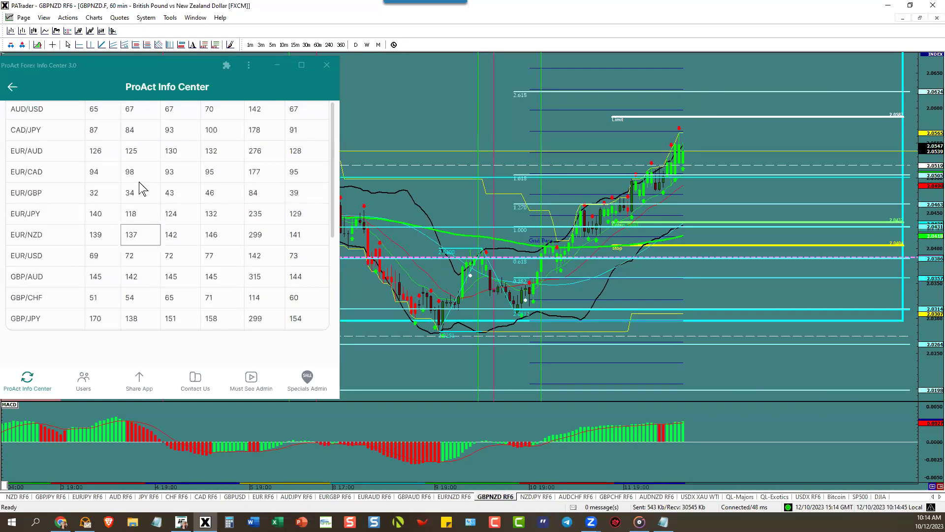
{"action": "scroll", "coordinate": [150, 280], "scroll_direction": "down", "scroll_amount": 3}
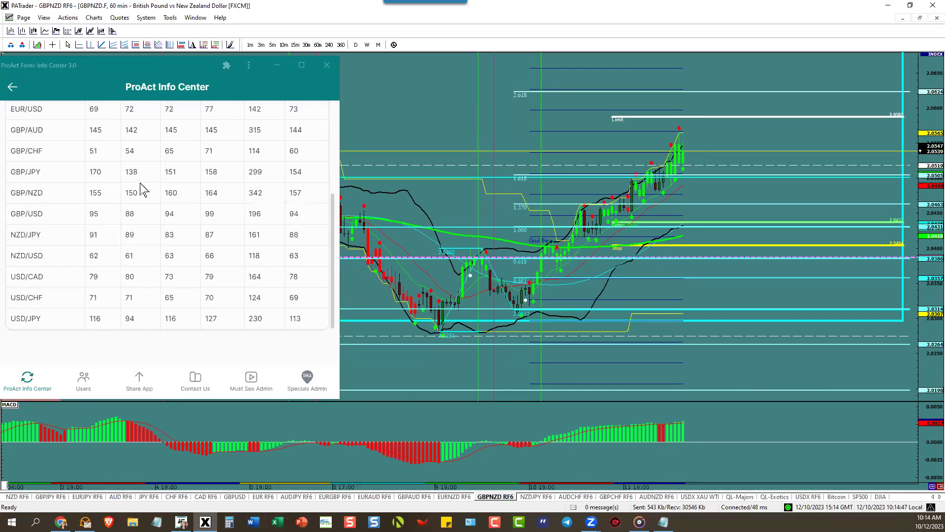
{"action": "left_click", "coordinate": [139, 200]}
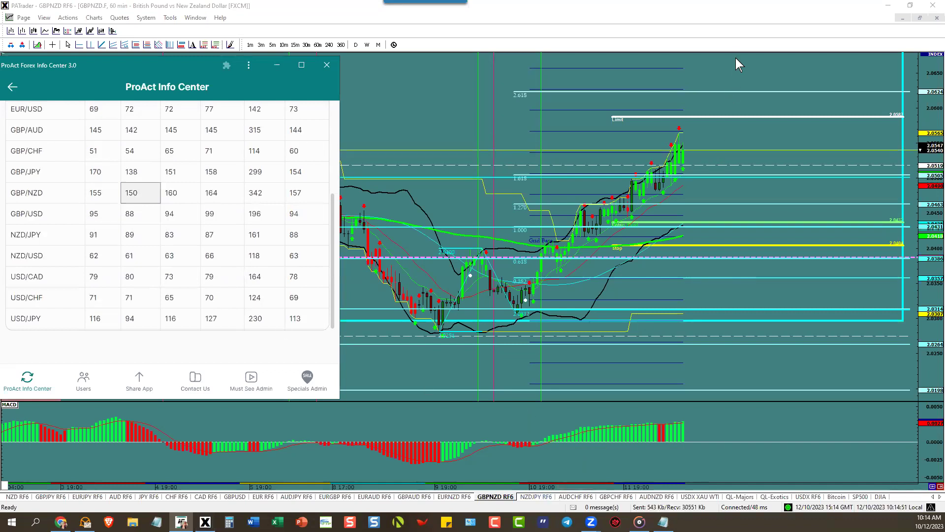
Maximize the NZDJPY 60-minute chart, check its ATR of 89, and shift the chart up to lower prices.
{"action": "left_click", "coordinate": [535, 497]}
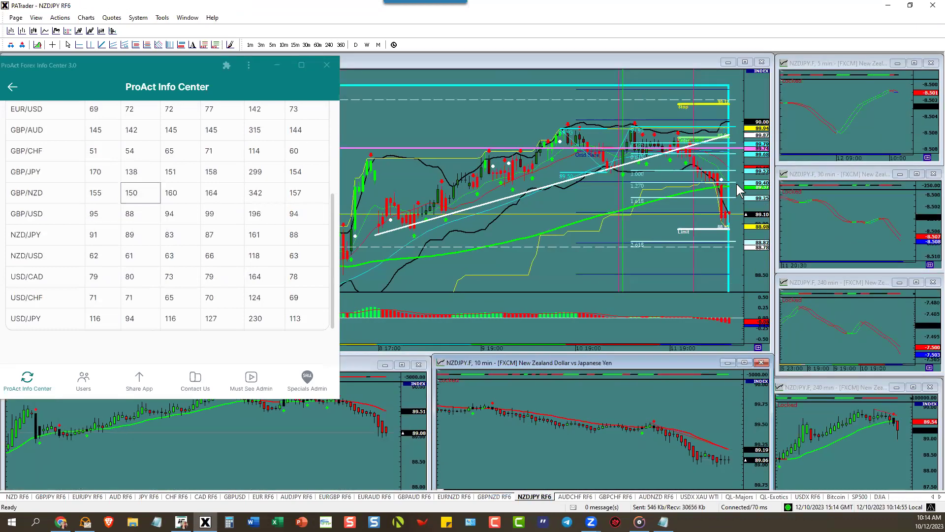
{"action": "left_click", "coordinate": [746, 62]}
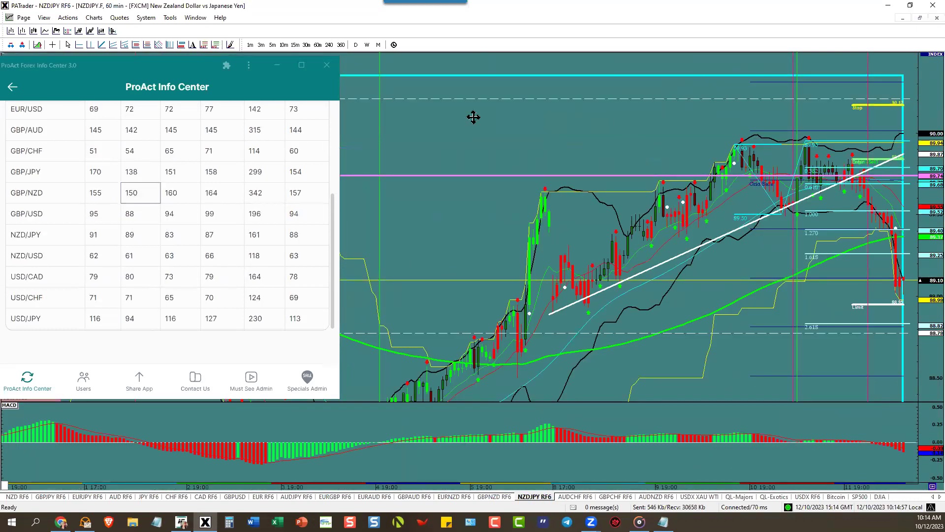
{"action": "mouse_move", "coordinate": [729, 306]}
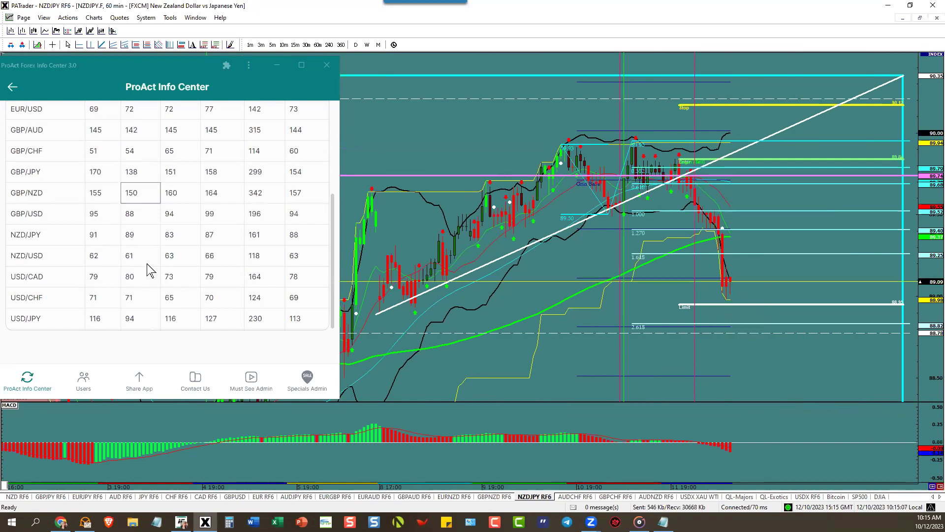
{"action": "left_click", "coordinate": [148, 241]}
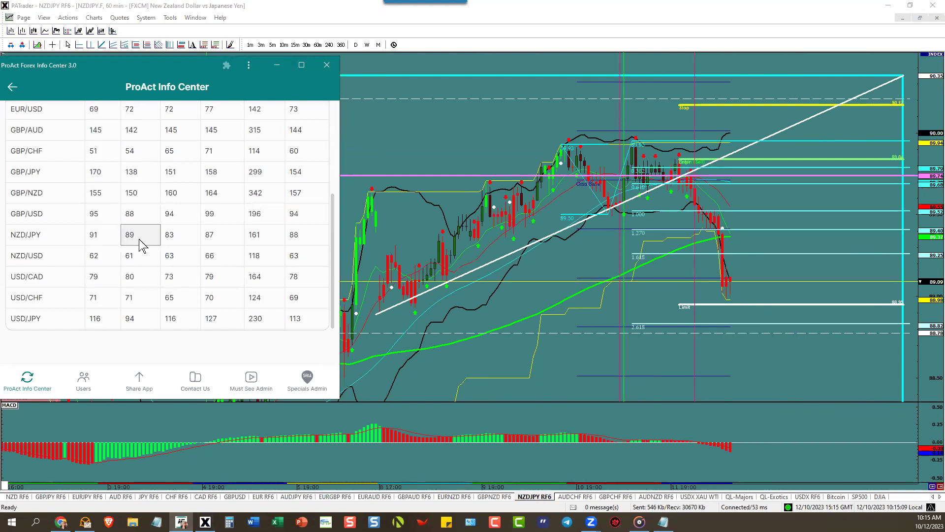
{"action": "mouse_move", "coordinate": [526, 251]}
{"action": "left_click_drag", "start_coordinate": [527, 251], "coordinate": [673, 174]}
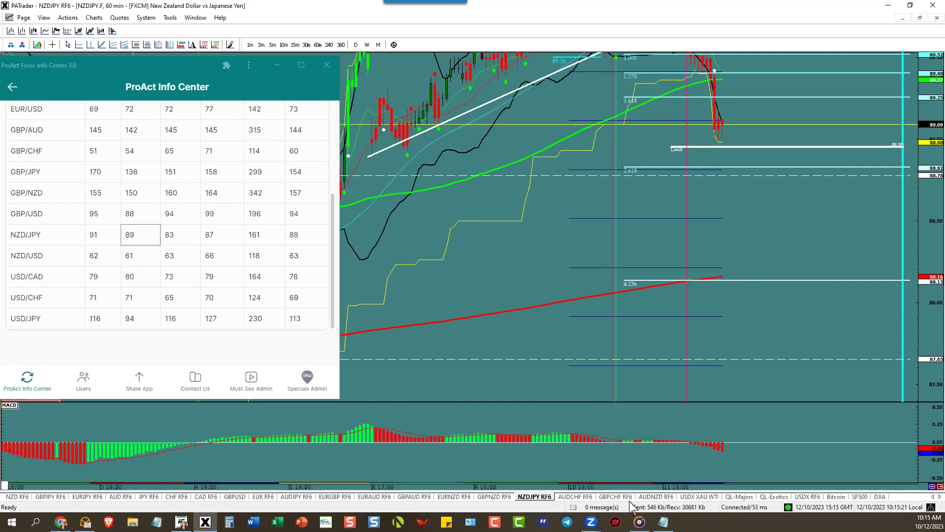
Maximize the GBPCHF 60-minute chart, check GBP/CHF's ATR of 54, and minimize the ProAct Info Center.
{"action": "left_click", "coordinate": [616, 496]}
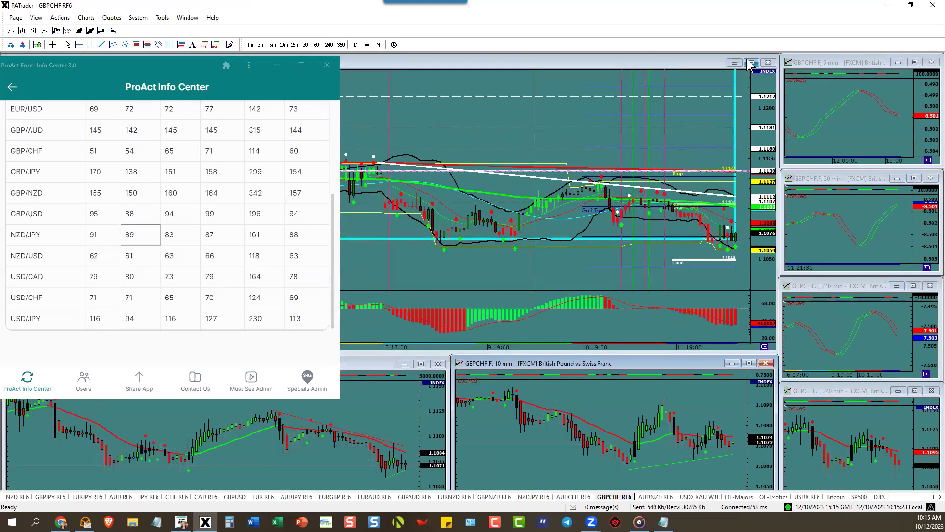
{"action": "double_click", "coordinate": [740, 65]}
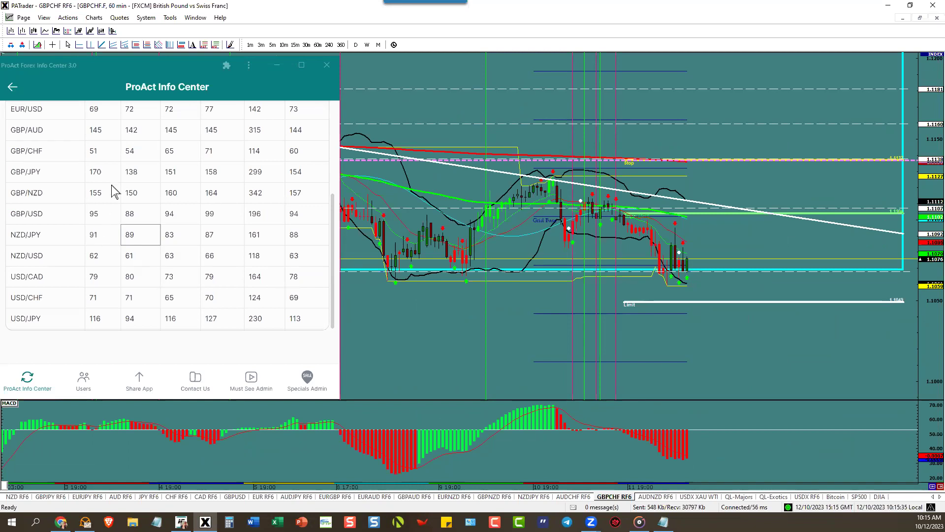
{"action": "left_click", "coordinate": [130, 152]}
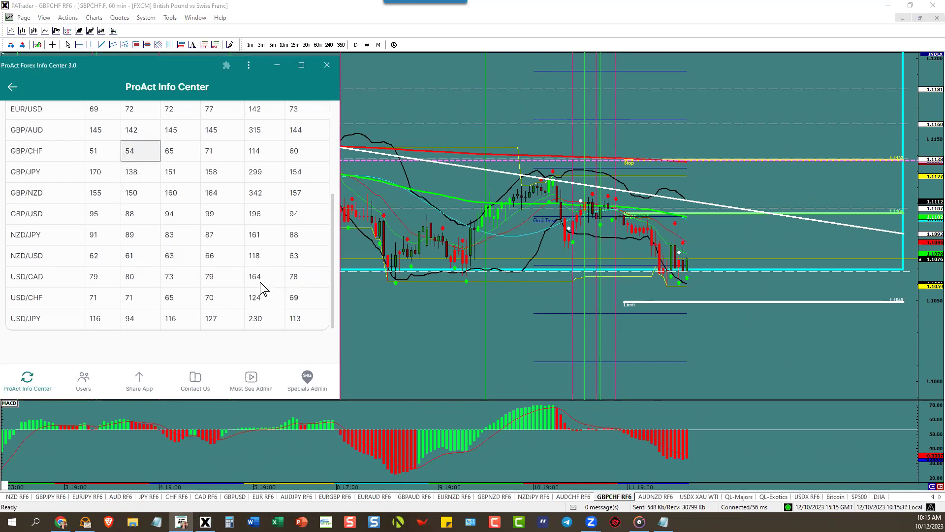
{"action": "left_click", "coordinate": [275, 65]}
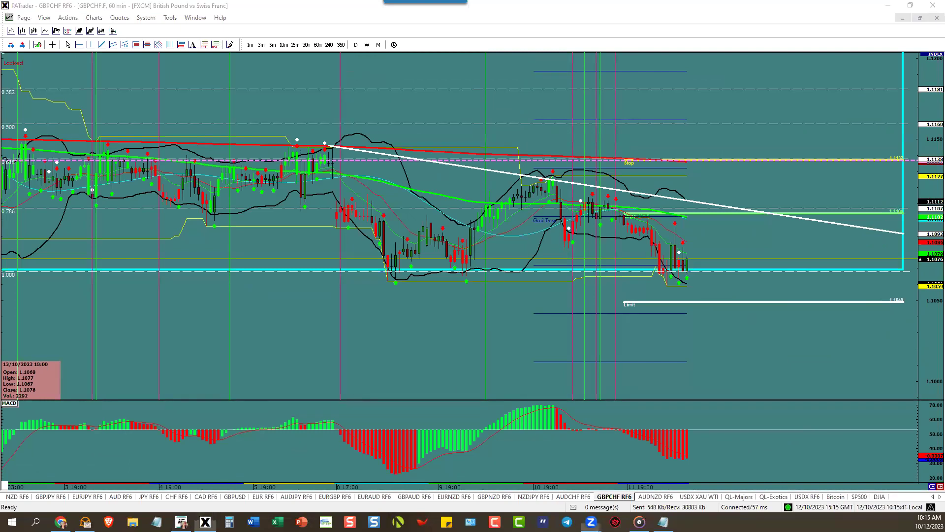